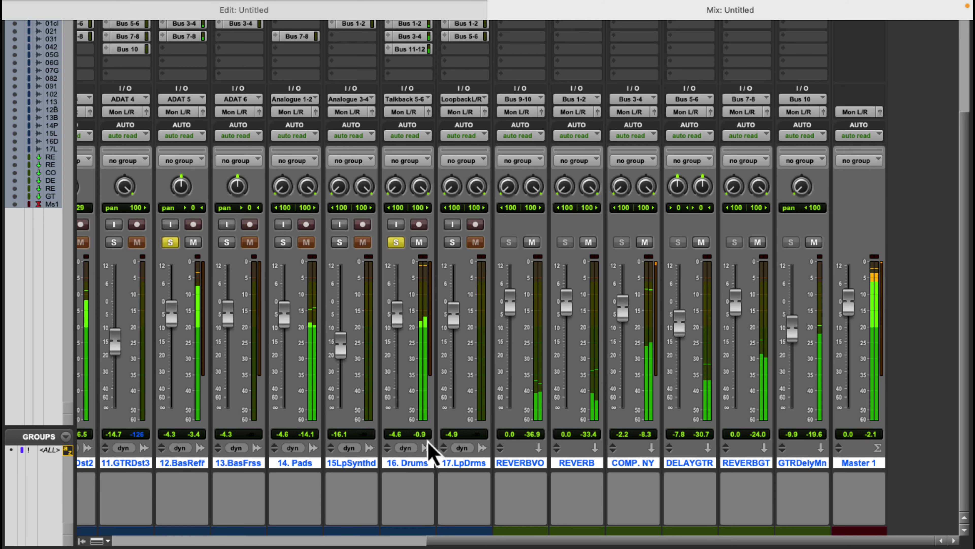
# Look over the mixer channels, and view the session's tracks and clips in the Edit window.
pyautogui.moveTo(510, 541); pyautogui.dragTo(136, 539)
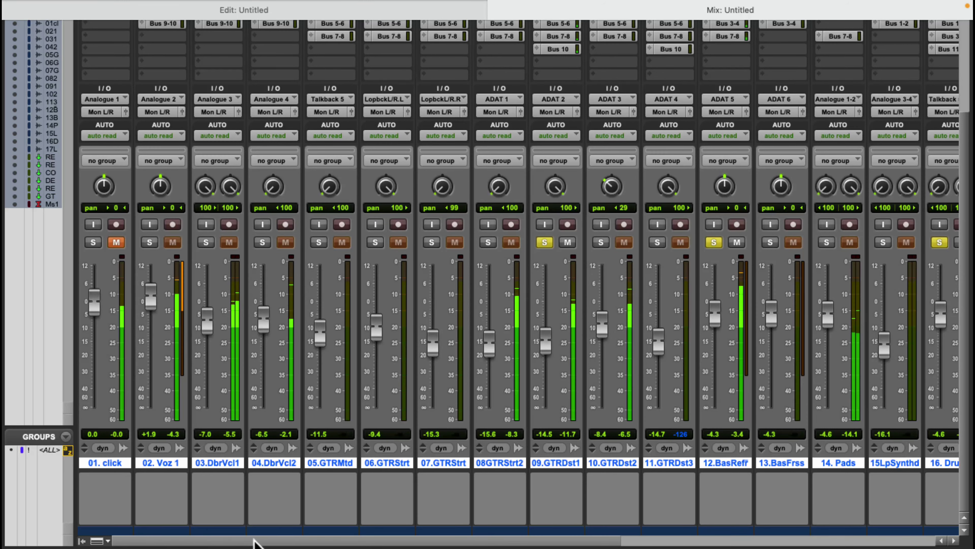
pyautogui.moveTo(246, 540); pyautogui.dragTo(400, 545)
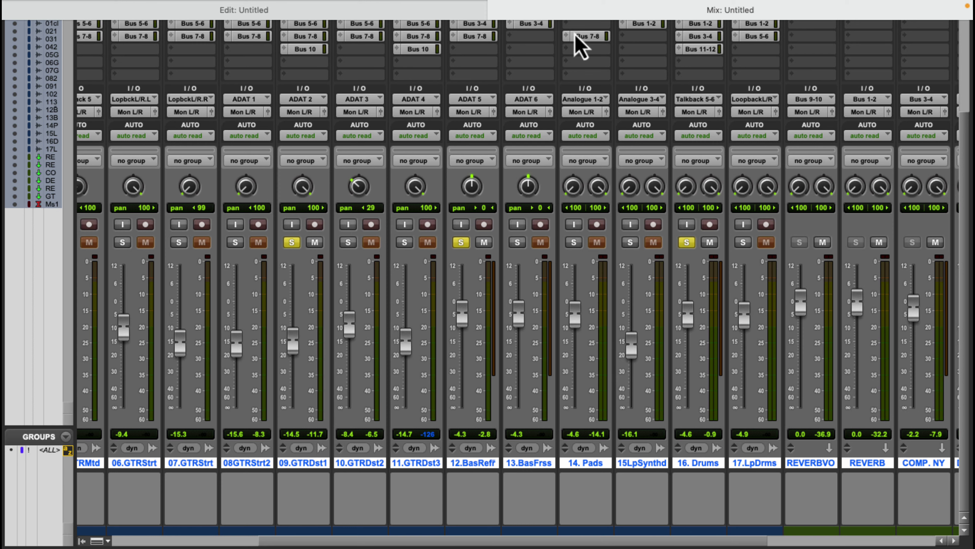
pyautogui.click(469, 8)
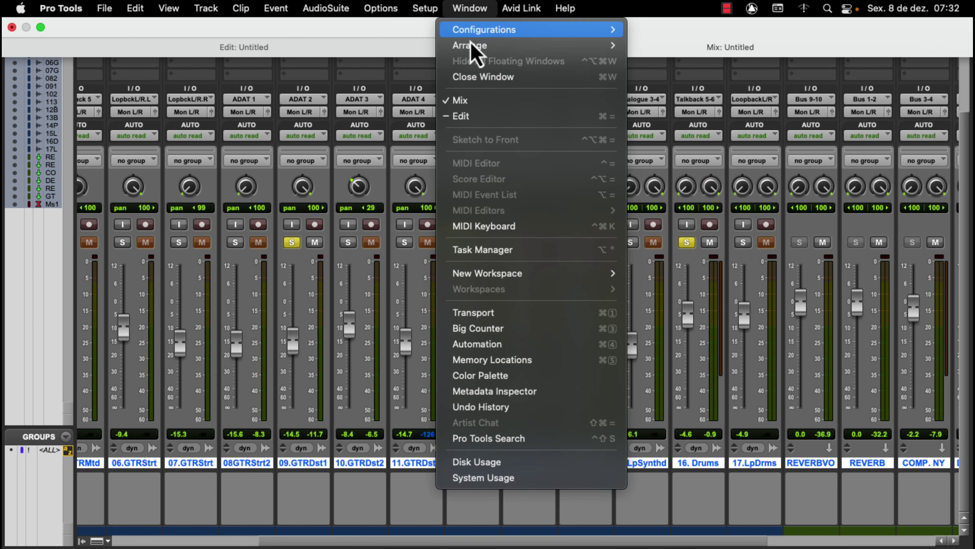
pyautogui.click(463, 122)
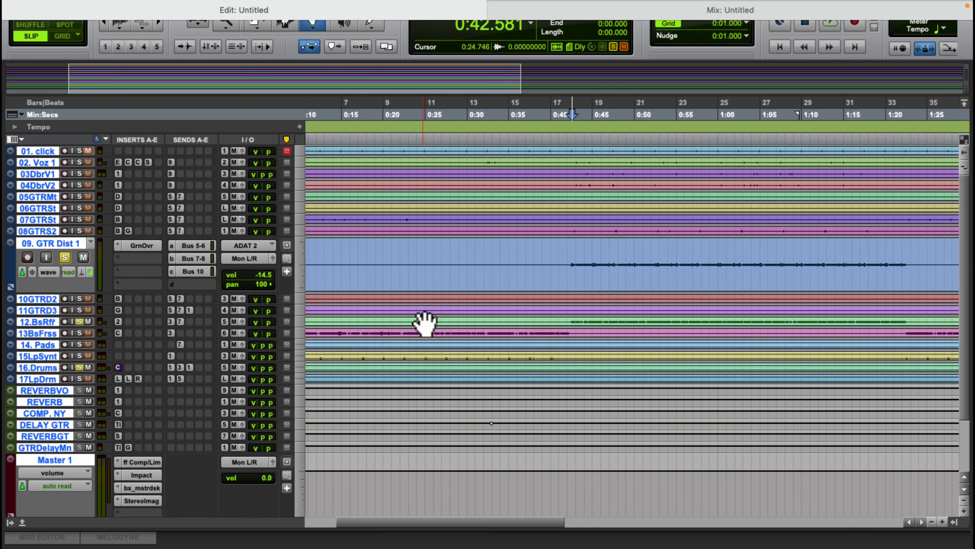
pyautogui.scroll(-3, 422, 322)
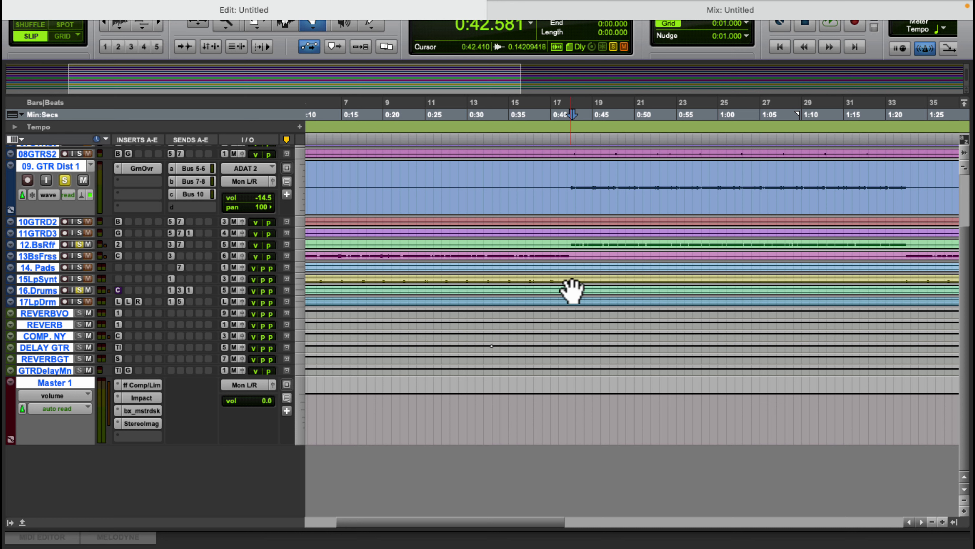
# Return to the Mix window and unsolo the 16. Drums and 12.BasRefr tracks, keeping 09.GTRDst1 soloed.
pyautogui.moveTo(432, 11)
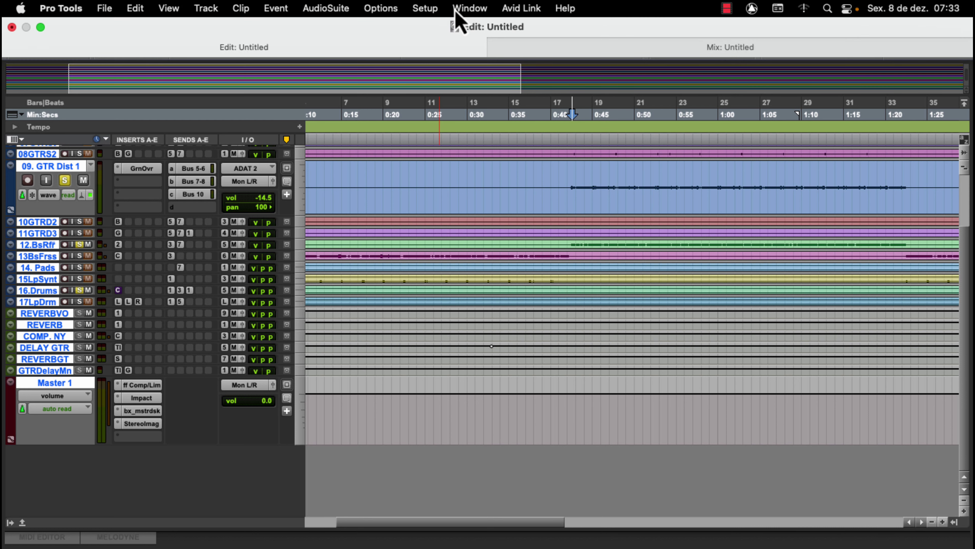
pyautogui.click(476, 13)
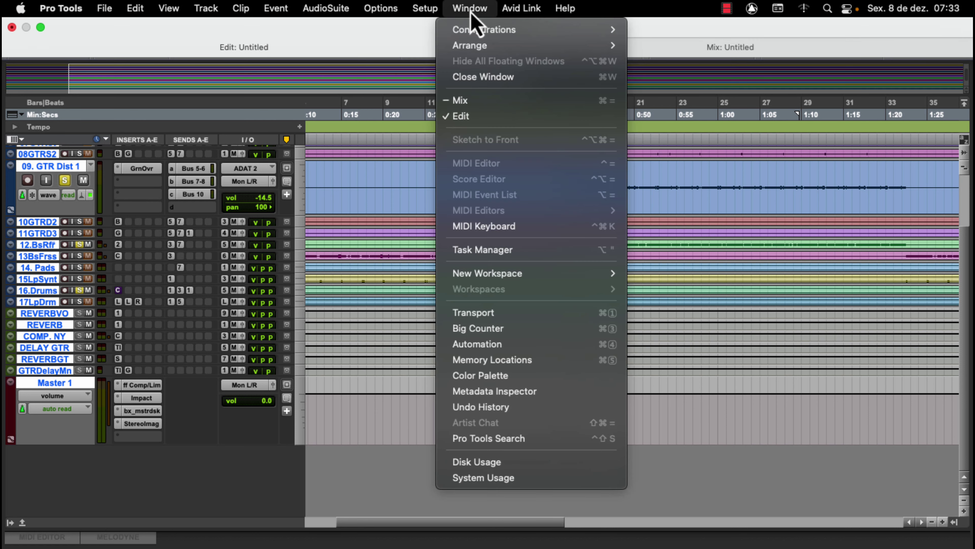
pyautogui.click(463, 101)
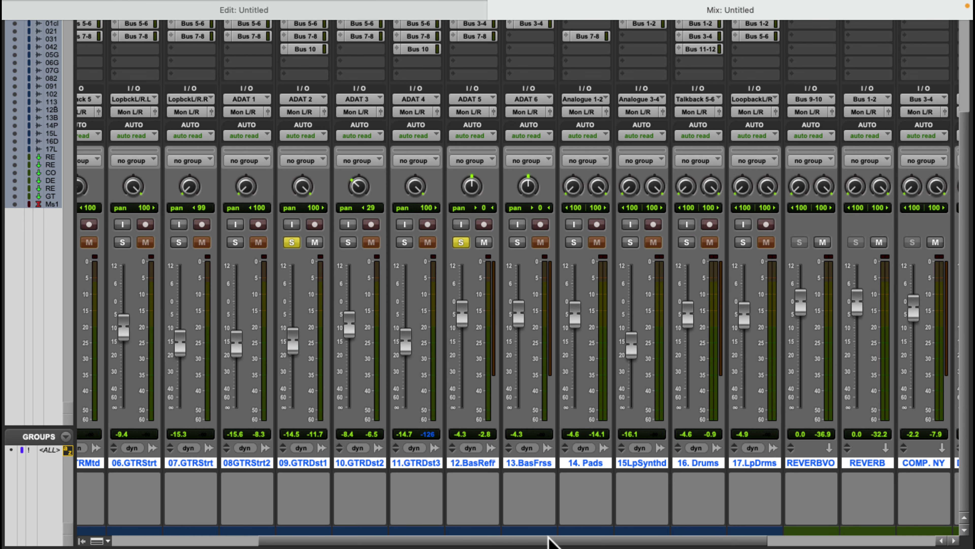
pyautogui.moveTo(562, 541); pyautogui.dragTo(398, 544)
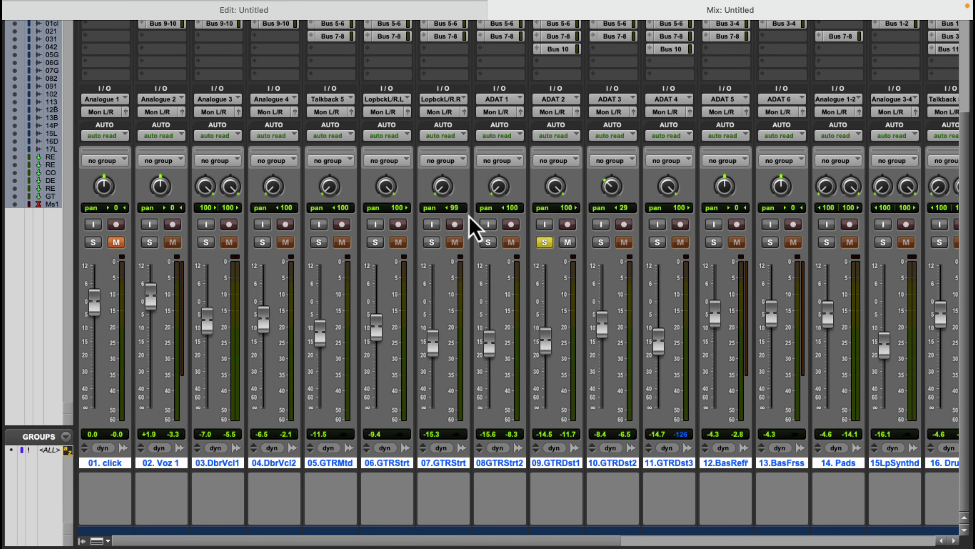
# Play the session and mute the GTRDelyMn, REVERBGT and DELAYGTR effect channels.
pyautogui.press('space')
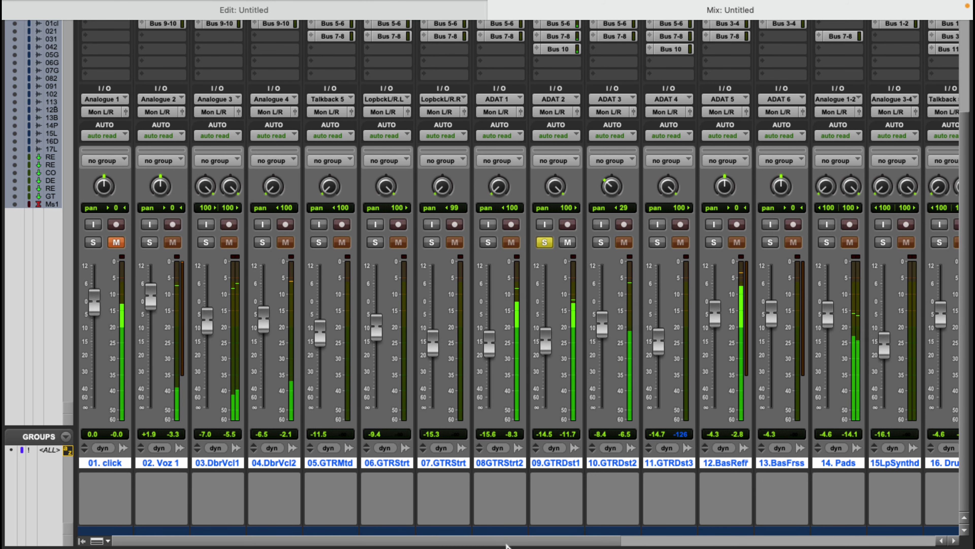
pyautogui.moveTo(505, 538); pyautogui.dragTo(789, 535)
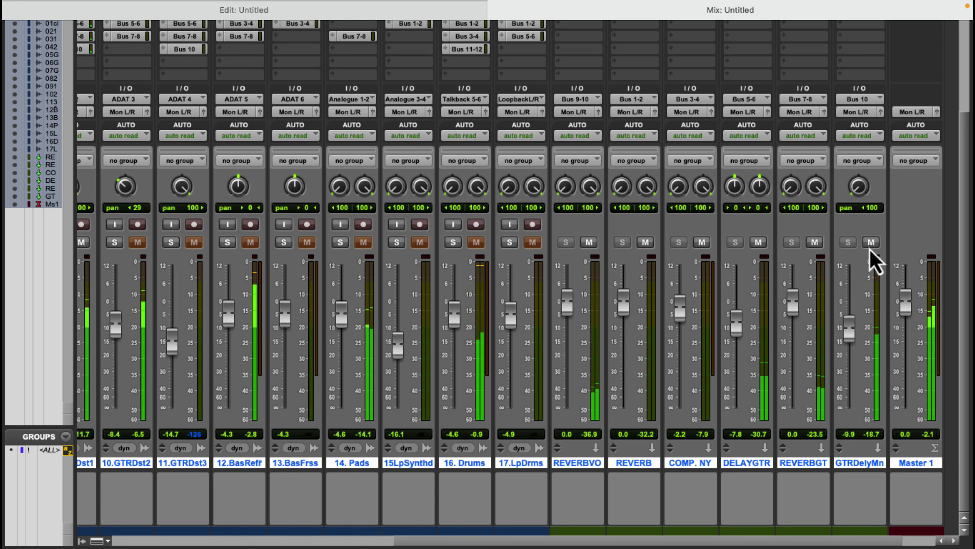
pyautogui.click(871, 243)
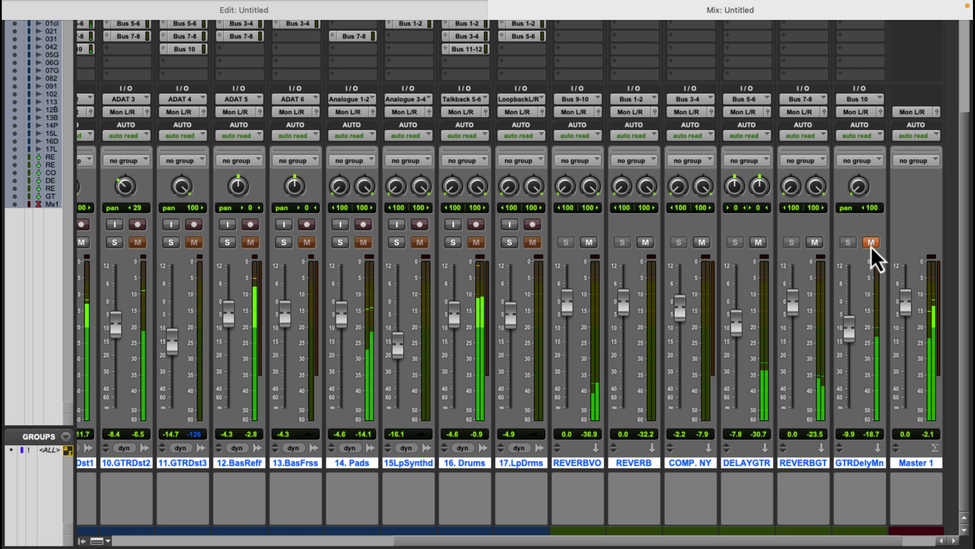
pyautogui.click(814, 242)
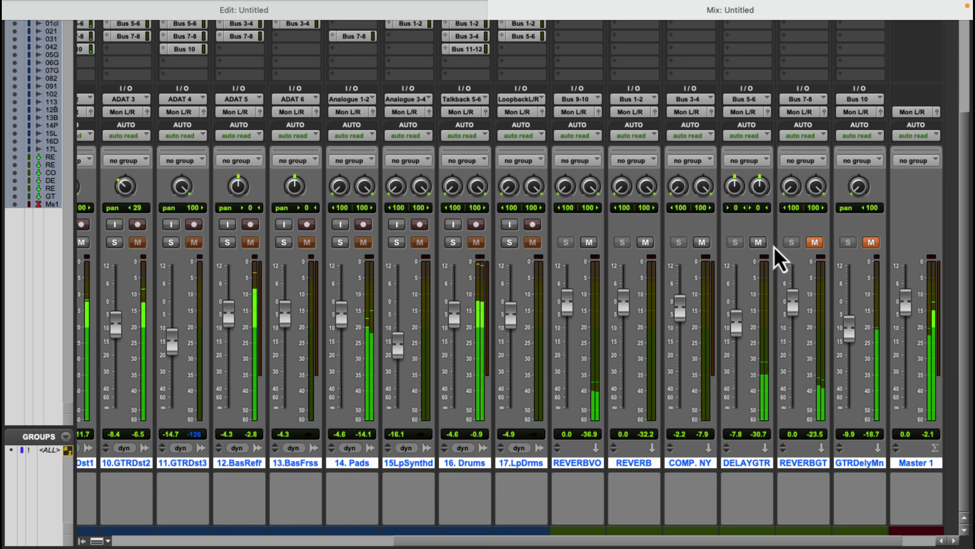
pyautogui.click(759, 242)
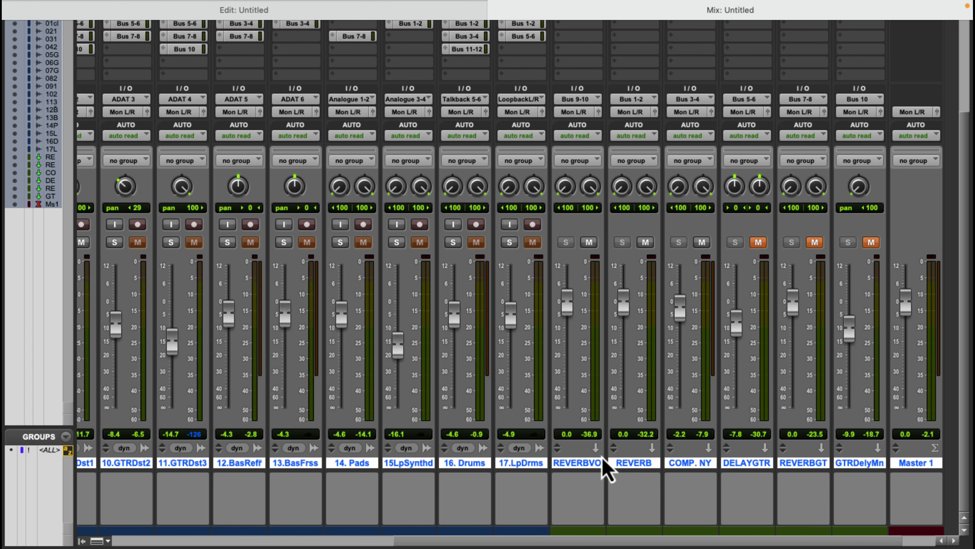
# Inspect the Tel-Ray Delay and Green JRC Overdrive inserts on the GTRDelyMn channel, closing each plug-in window.
pyautogui.moveTo(557, 544); pyautogui.dragTo(554, 545)
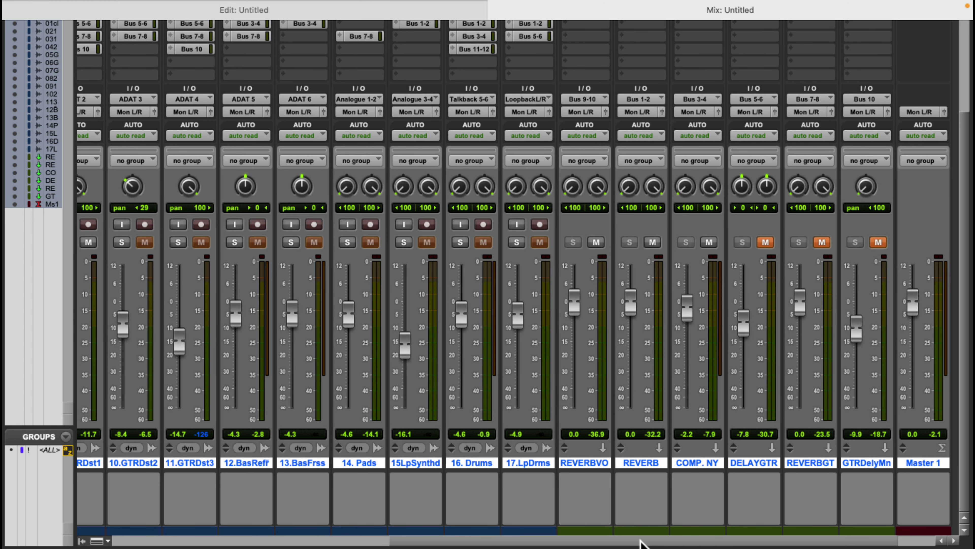
pyautogui.moveTo(640, 543); pyautogui.dragTo(370, 544)
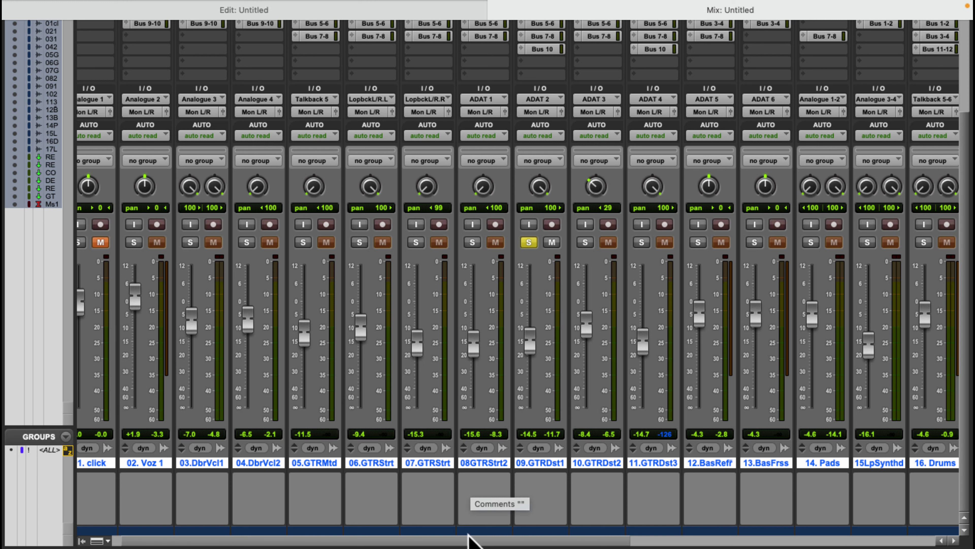
pyautogui.moveTo(474, 540); pyautogui.dragTo(504, 540)
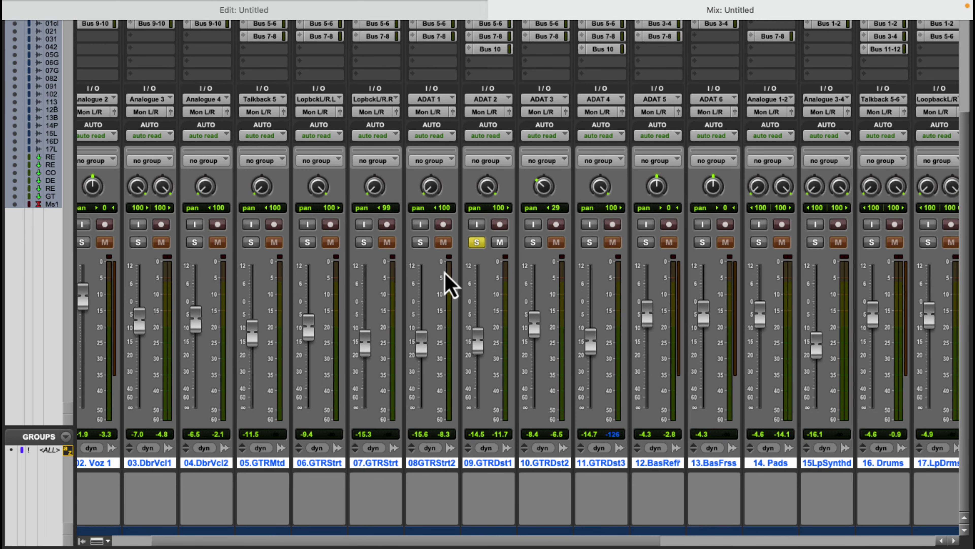
pyautogui.moveTo(437, 540); pyautogui.dragTo(733, 546)
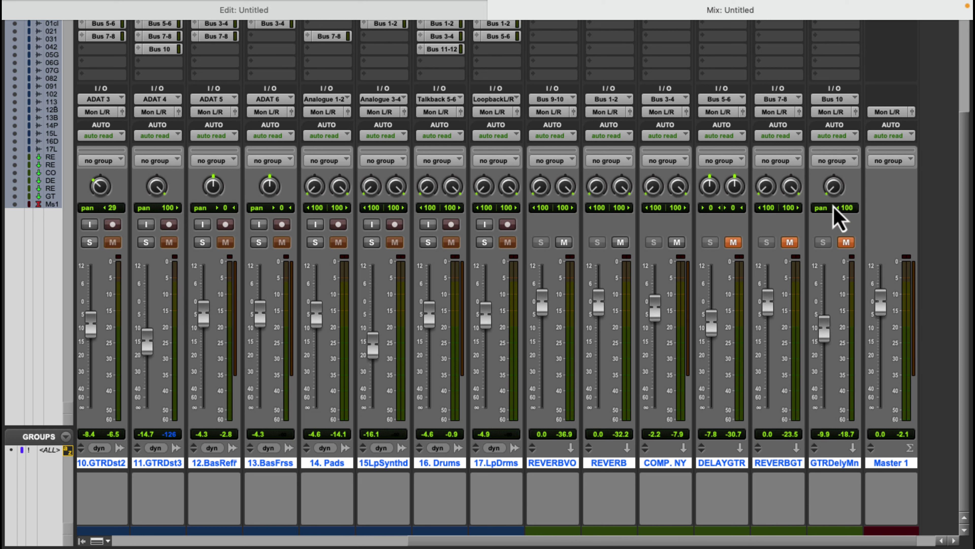
pyautogui.scroll(5, 837, 219)
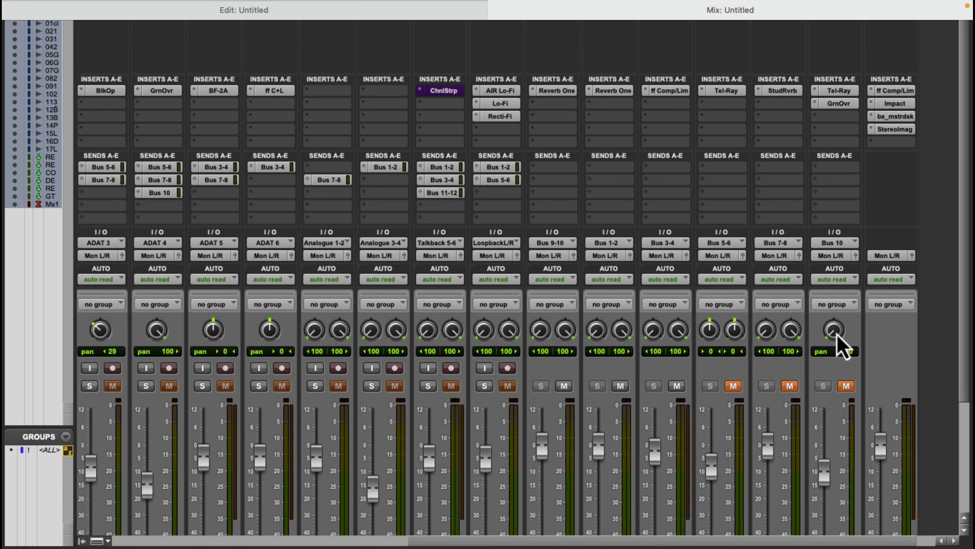
pyautogui.scroll(-5, 839, 345)
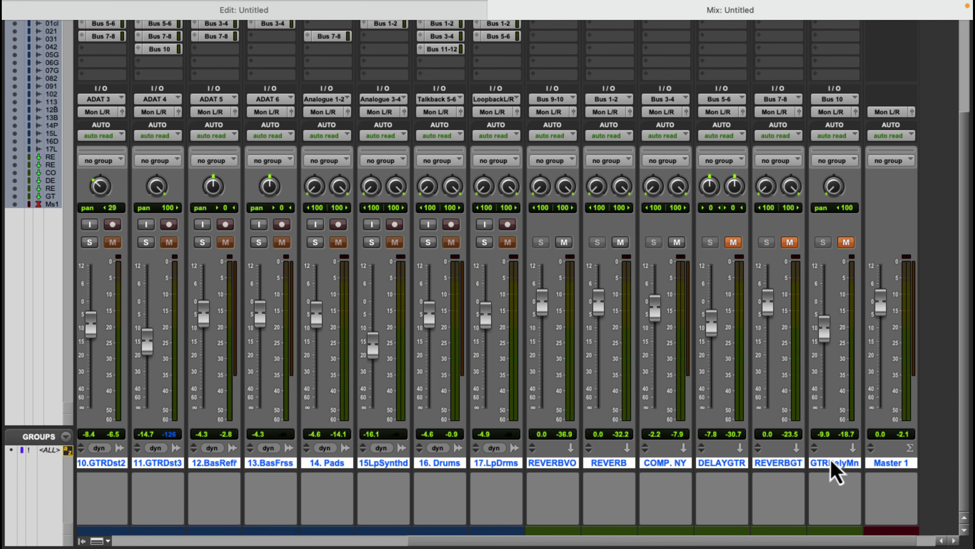
pyautogui.scroll(5, 841, 404)
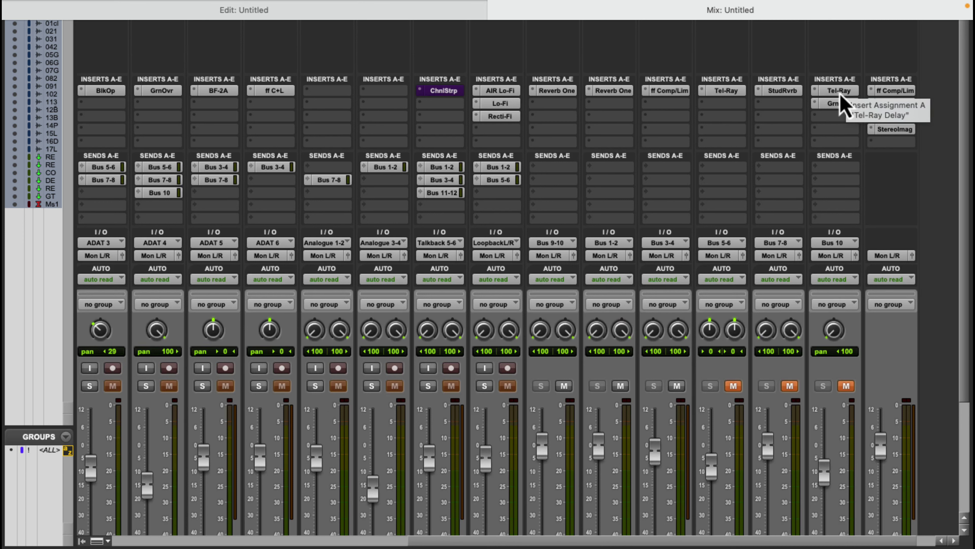
pyautogui.click(845, 92)
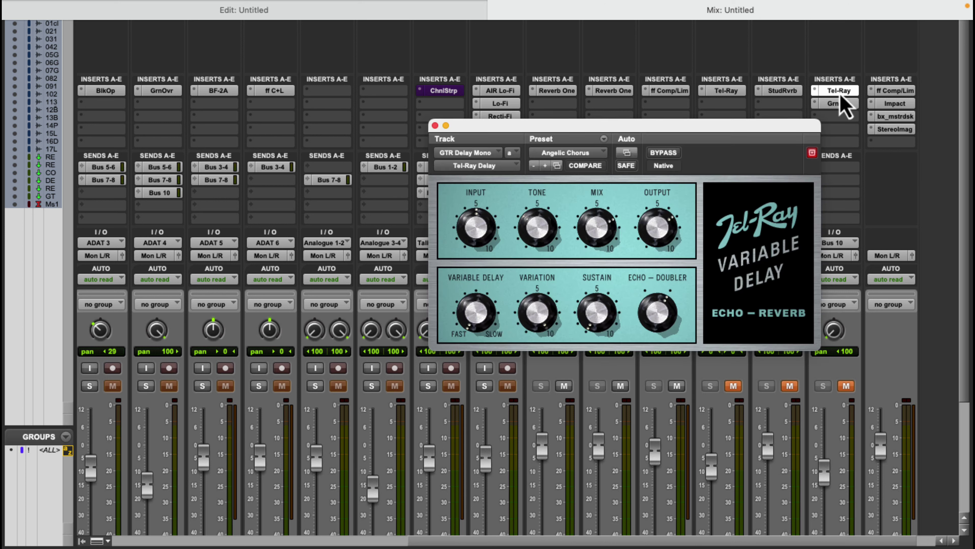
pyautogui.click(435, 125)
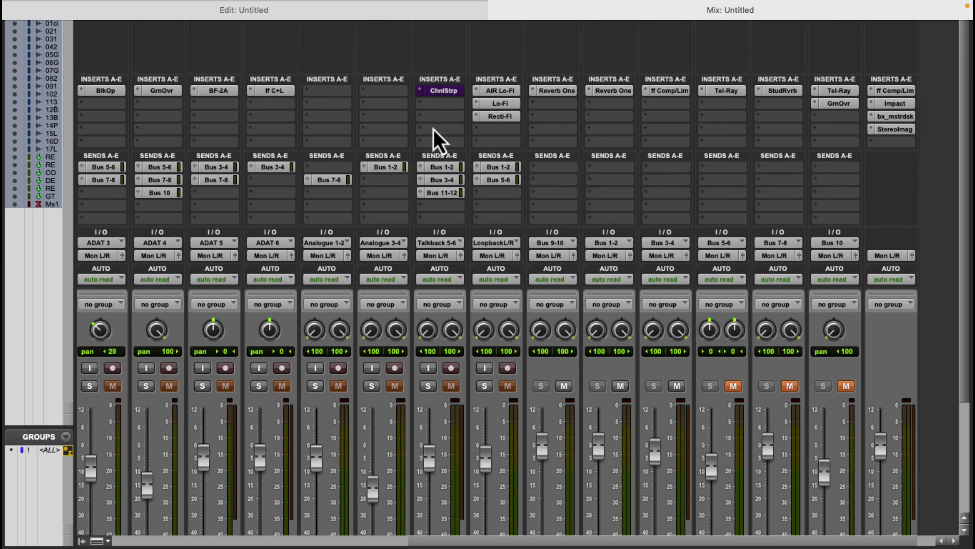
pyautogui.click(838, 105)
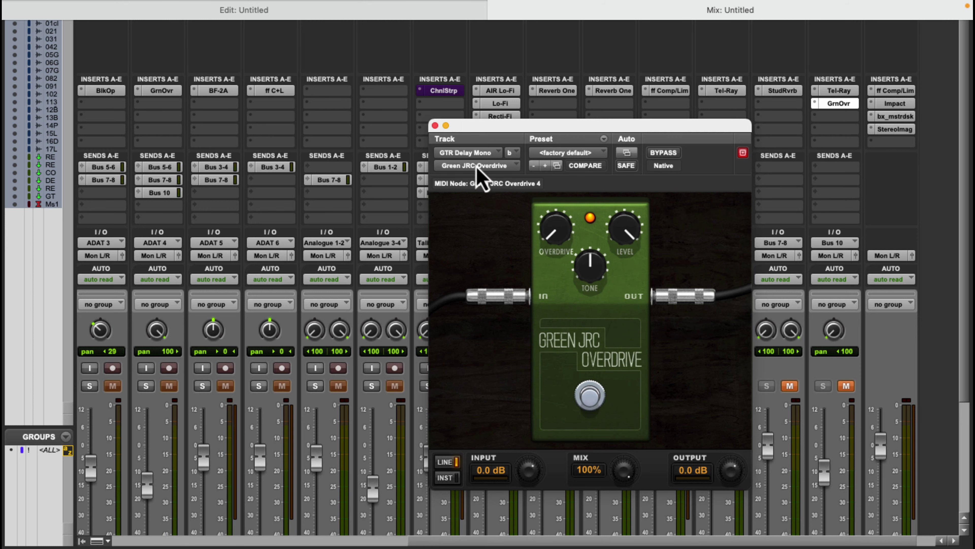
pyautogui.click(435, 126)
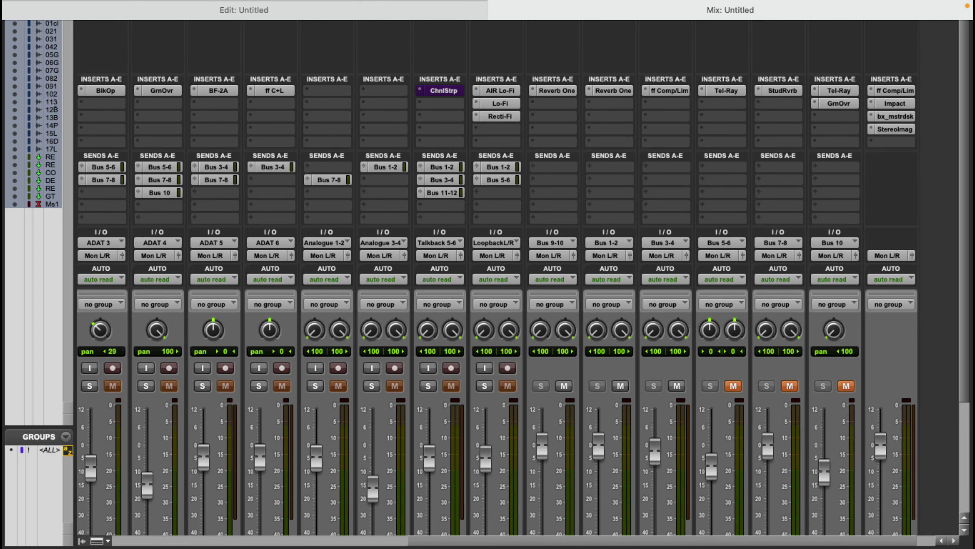
# Inspect the Green JRC Overdrive insert on the 09.GTRDst1 track and close its window.
pyautogui.moveTo(604, 541); pyautogui.dragTo(330, 540)
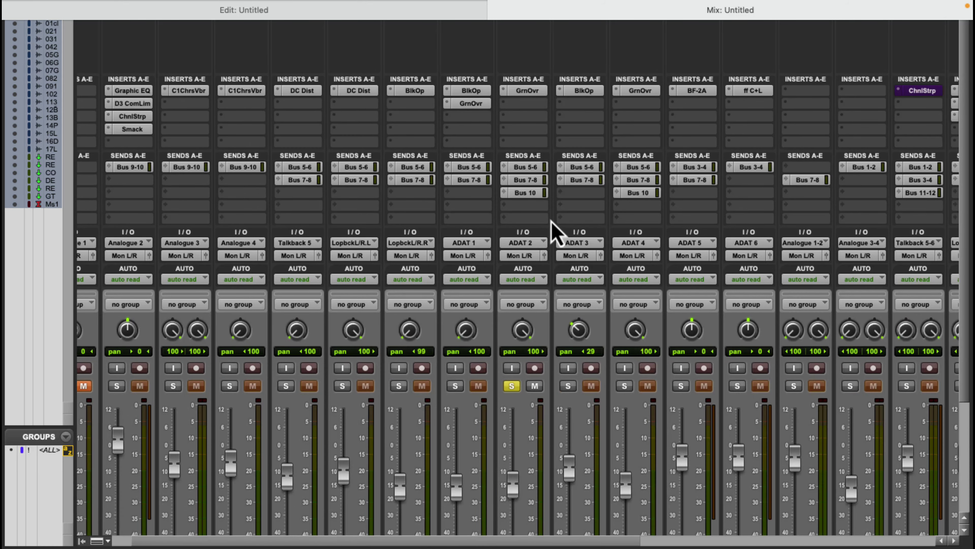
pyautogui.click(527, 102)
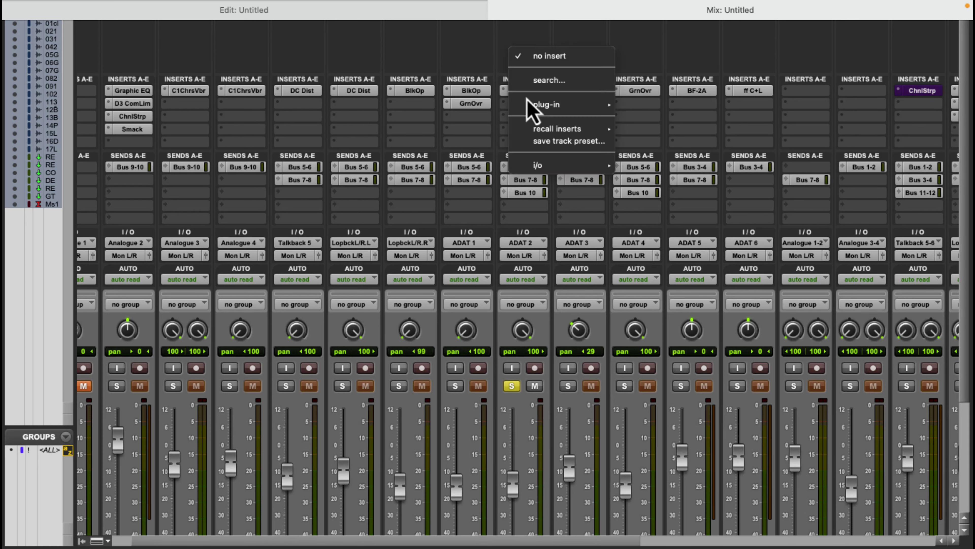
pyautogui.click(536, 218)
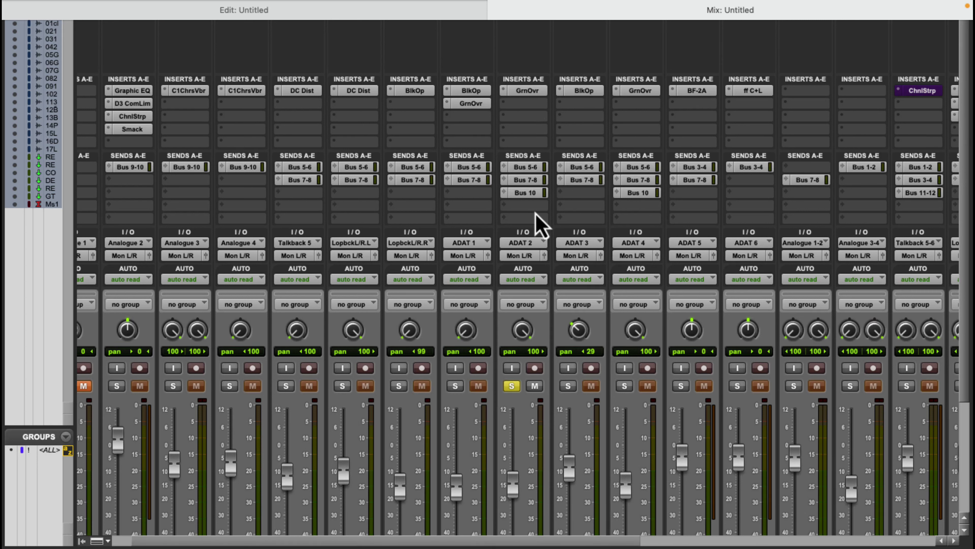
pyautogui.click(525, 92)
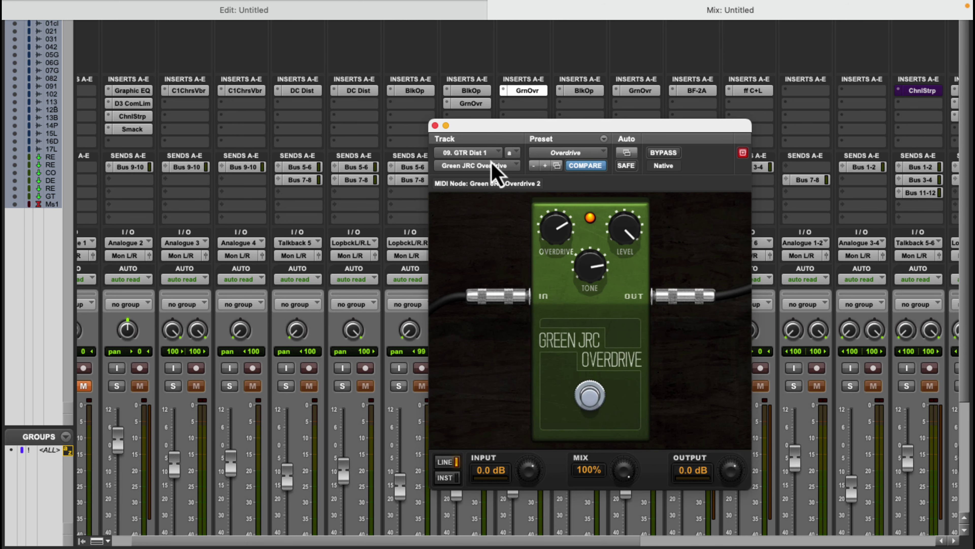
pyautogui.click(436, 125)
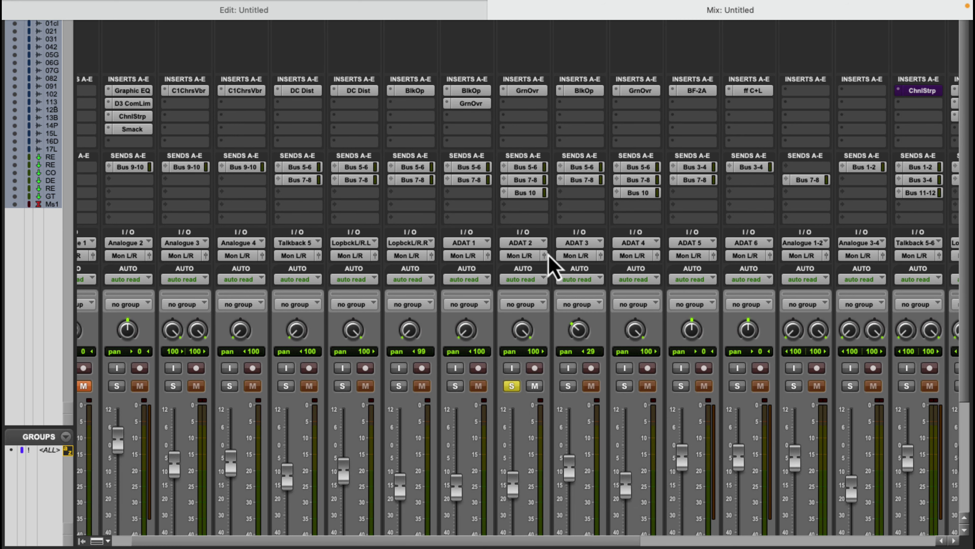
# Audition 09.GTRDst1 with its pan moved near centre to 6, and restore the pan to 100 right.
pyautogui.press('space')
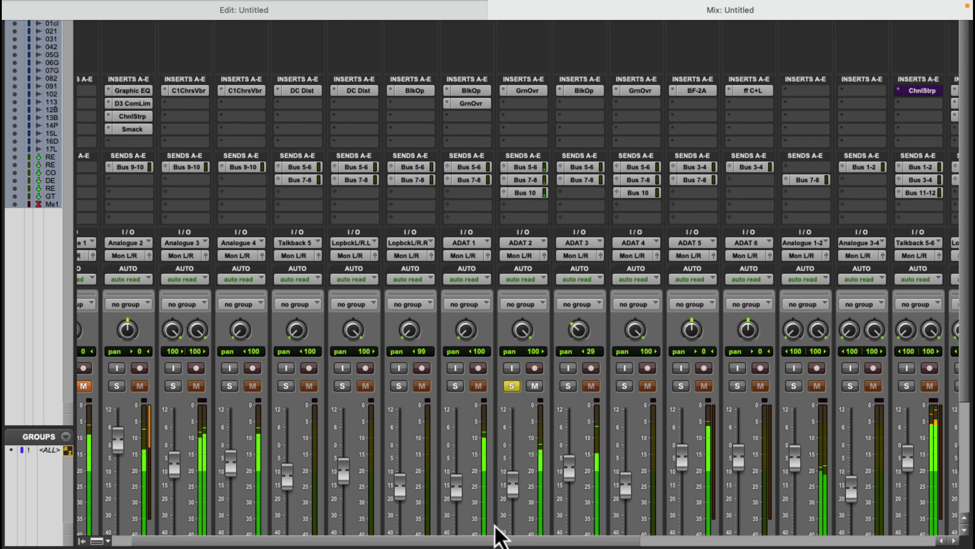
pyautogui.moveTo(496, 538); pyautogui.dragTo(545, 538)
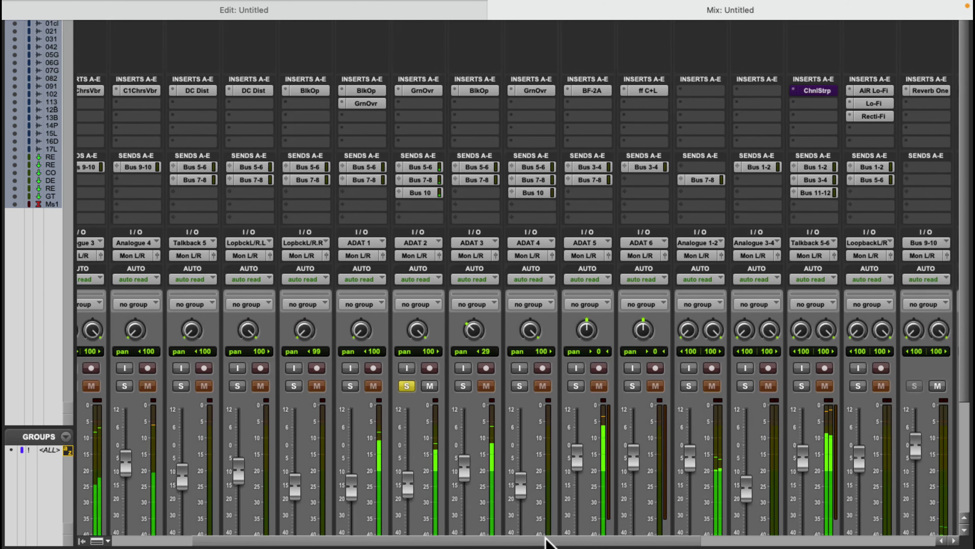
pyautogui.moveTo(421, 331)
pyautogui.mouseDown()
pyautogui.moveTo(429, 387)
pyautogui.moveTo(409, 311)
pyautogui.moveTo(422, 352)
pyautogui.moveTo(426, 343)
pyautogui.mouseUp()
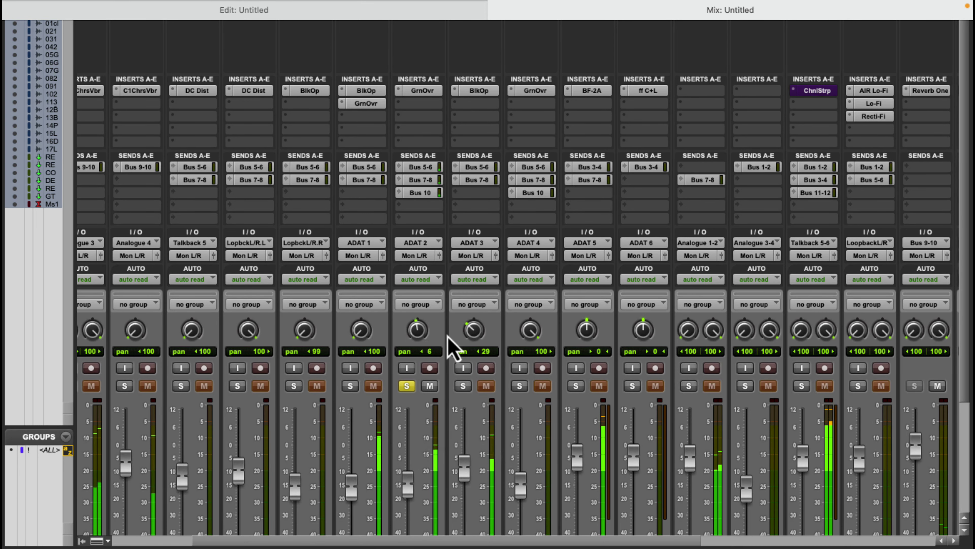
pyautogui.press('space')
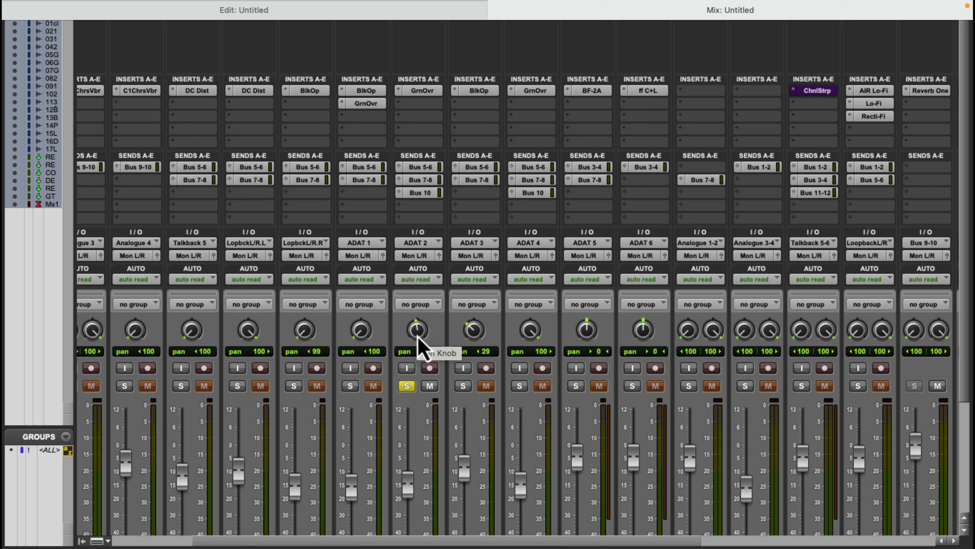
pyautogui.moveTo(419, 338); pyautogui.dragTo(426, 338)
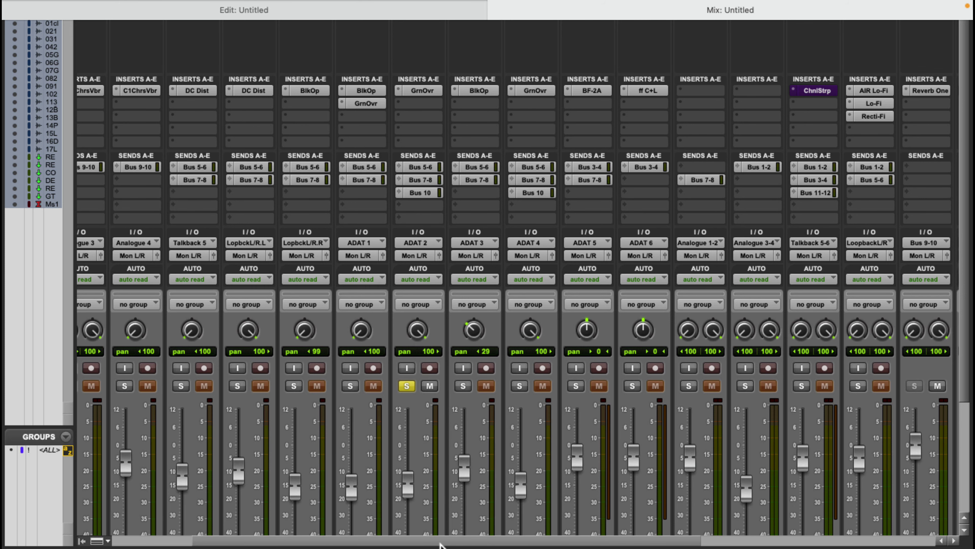
# Unmute the GTRDelyMn, REVERBGT and DELAYGTR effect channels one at a time during playback to hear each effect return.
pyautogui.moveTo(441, 539); pyautogui.dragTo(675, 540)
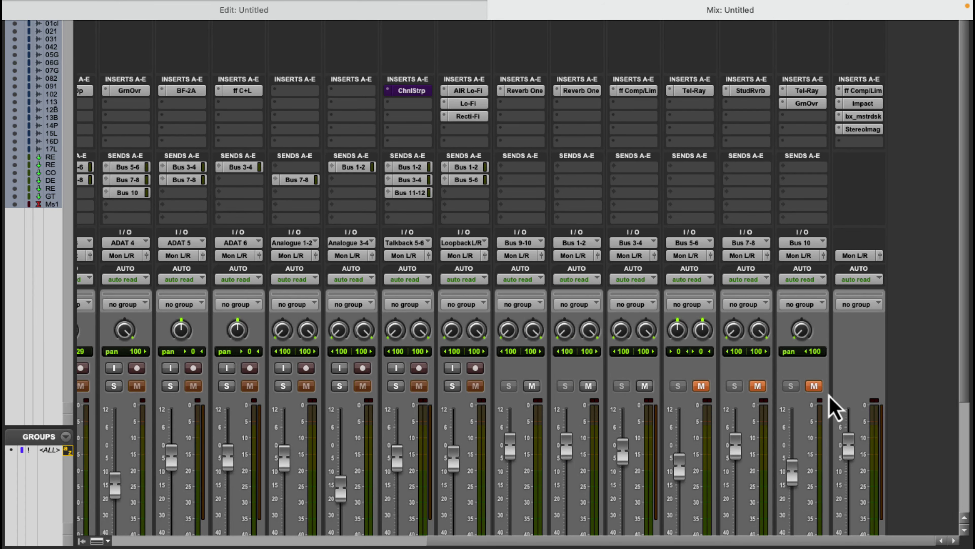
pyautogui.scroll(-5, 814, 411)
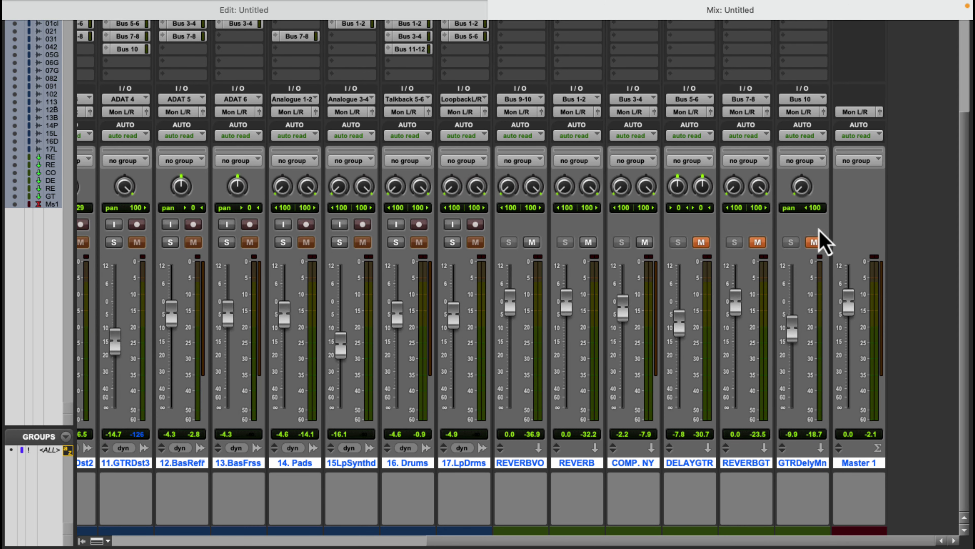
pyautogui.click(814, 243)
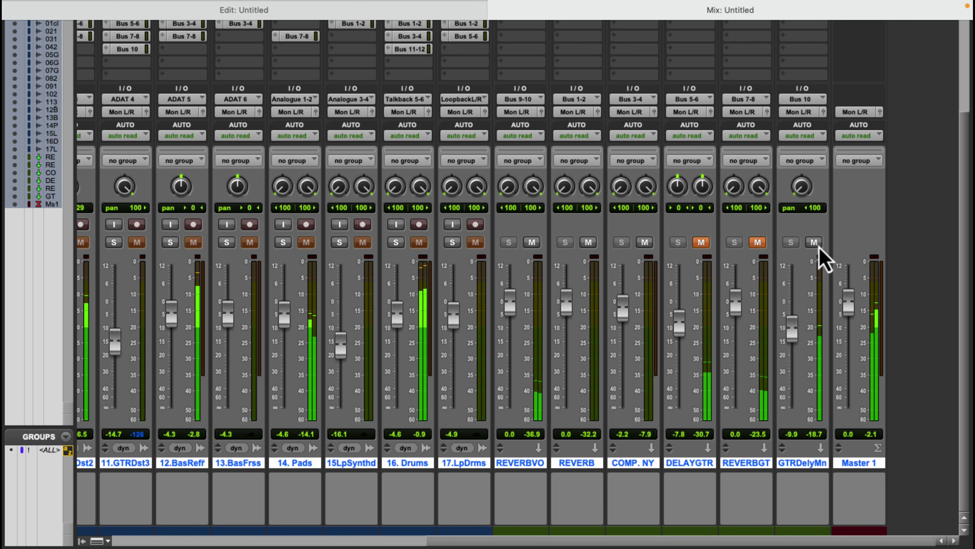
pyautogui.click(791, 243)
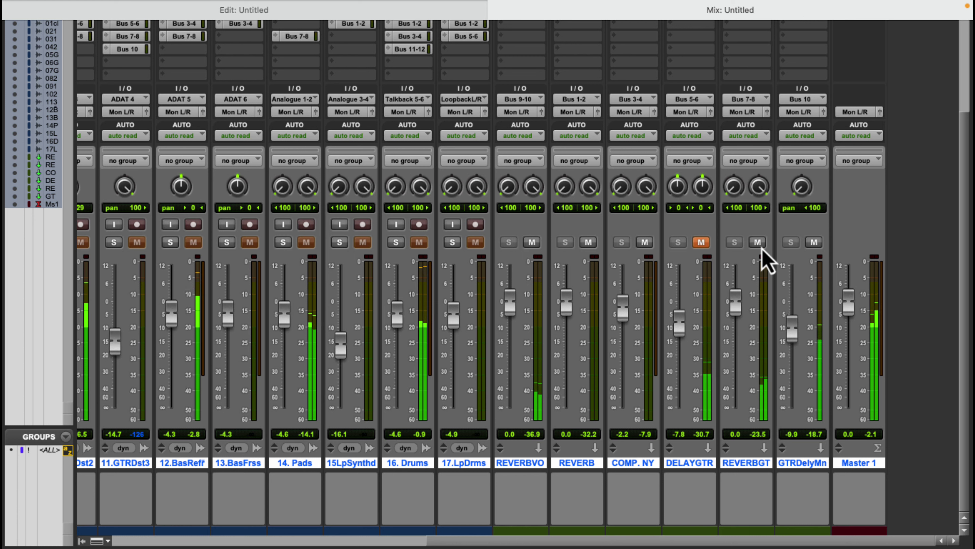
pyautogui.press('space')
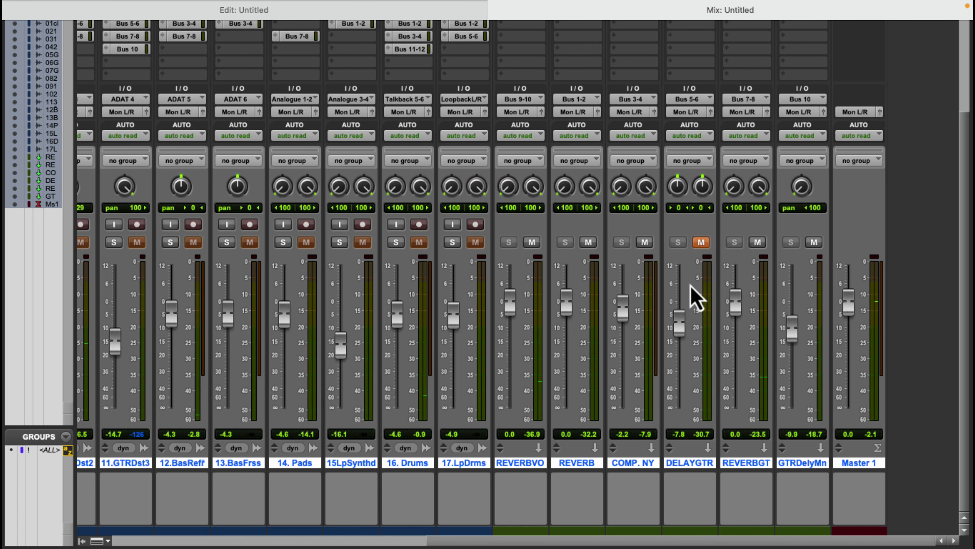
pyautogui.press('space')
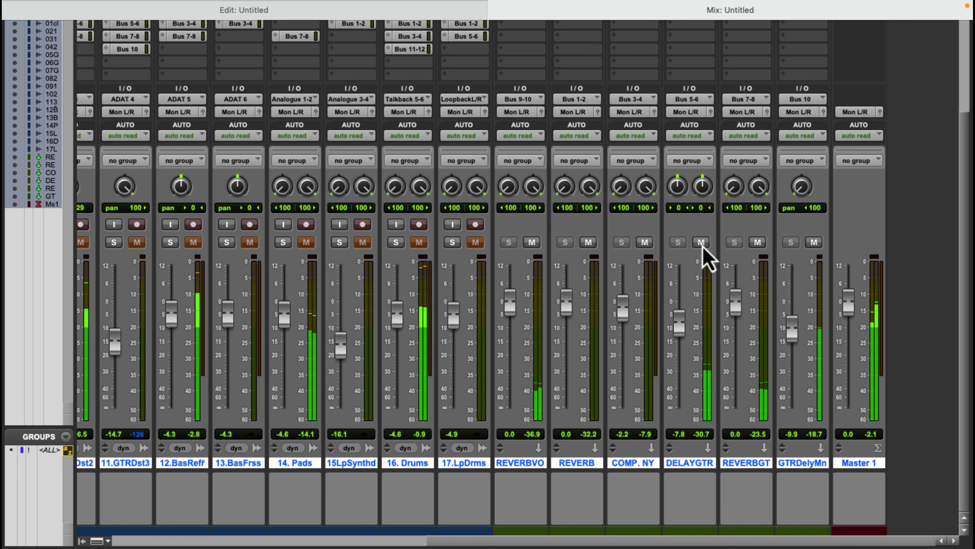
pyautogui.moveTo(794, 331)
pyautogui.mouseDown()
pyautogui.moveTo(802, 310)
pyautogui.moveTo(793, 283)
pyautogui.moveTo(794, 331)
pyautogui.mouseUp()
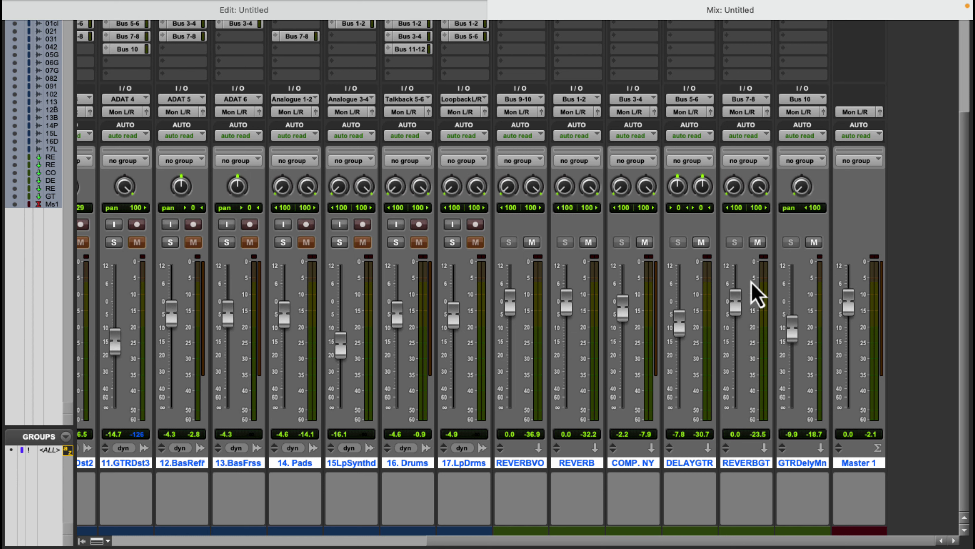
# Clear the solo on 09.GTRDst1 and play the full mix with the guitar effect channels active.
pyautogui.moveTo(124, 31)
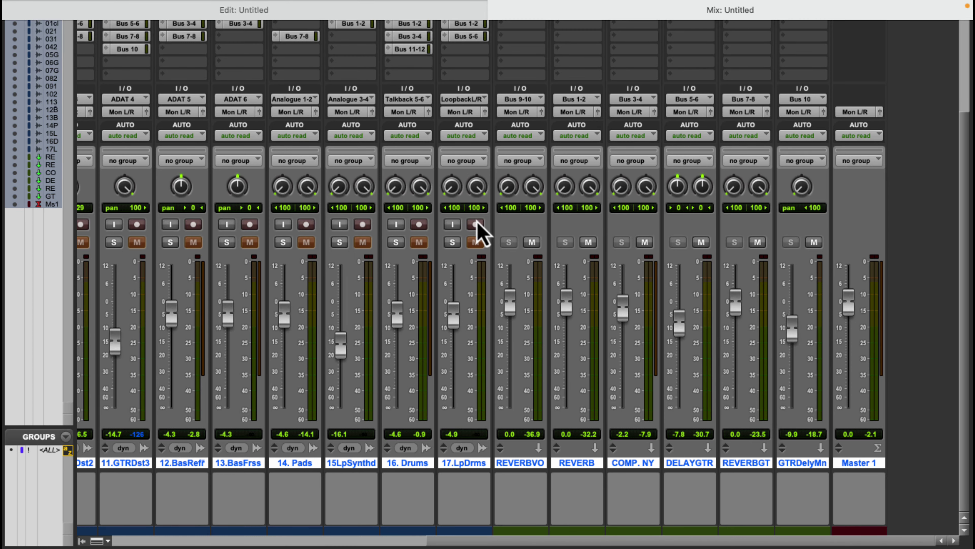
pyautogui.moveTo(545, 541); pyautogui.dragTo(312, 531)
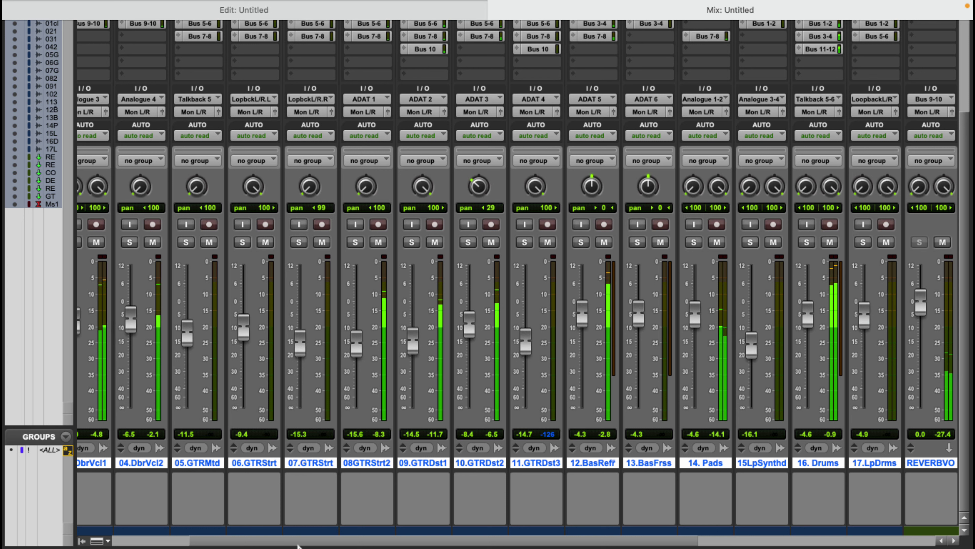
pyautogui.moveTo(446, 545); pyautogui.dragTo(672, 541)
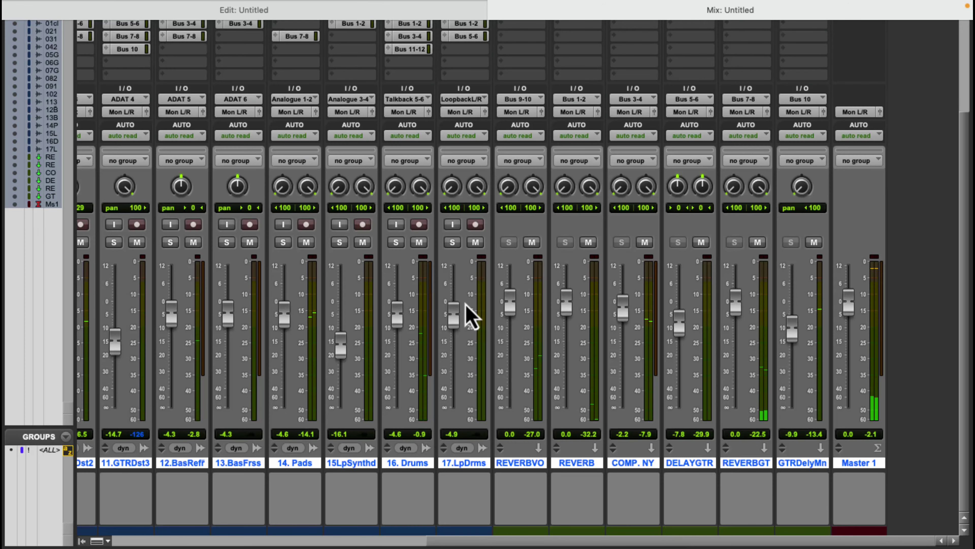
# Switch from the Mix window to the Edit window.
pyautogui.moveTo(345, 8)
pyautogui.click(469, 9)
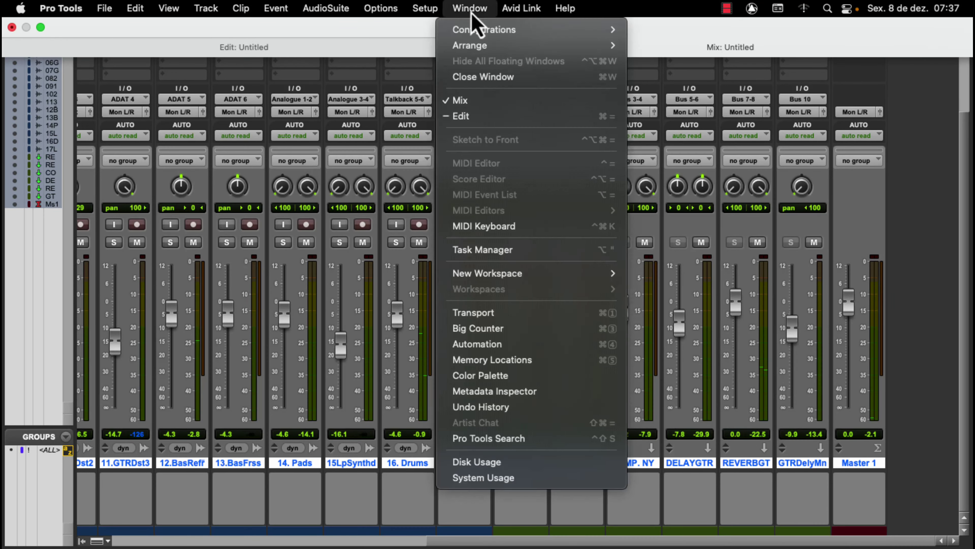
pyautogui.click(466, 121)
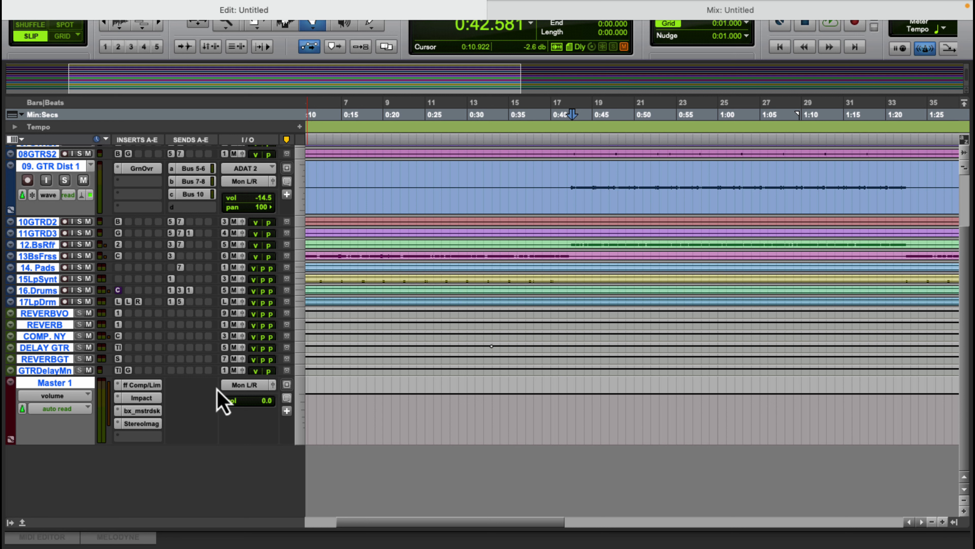
# Create one new stereo Aux Input track named Gui.
pyautogui.moveTo(286, 6)
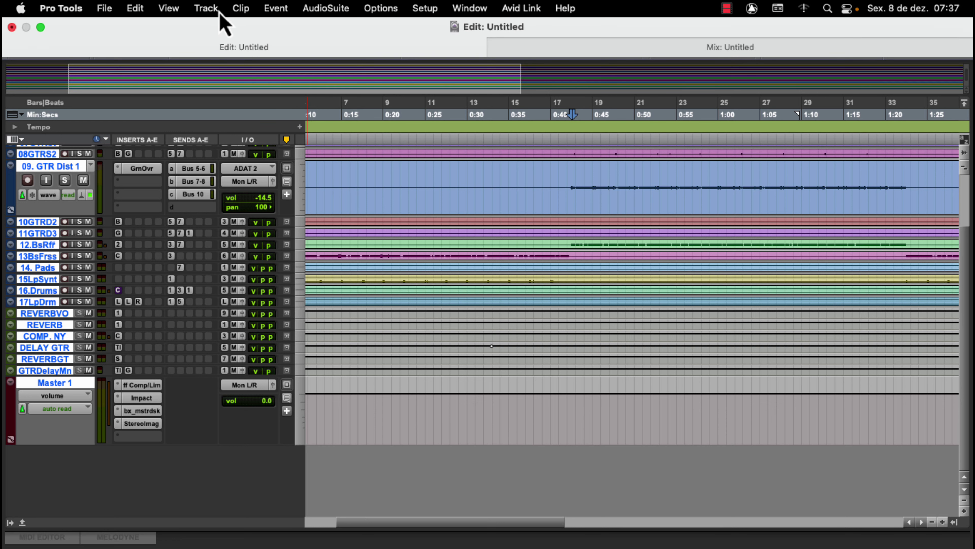
pyautogui.click(207, 12)
pyautogui.click(206, 12)
pyautogui.click(207, 11)
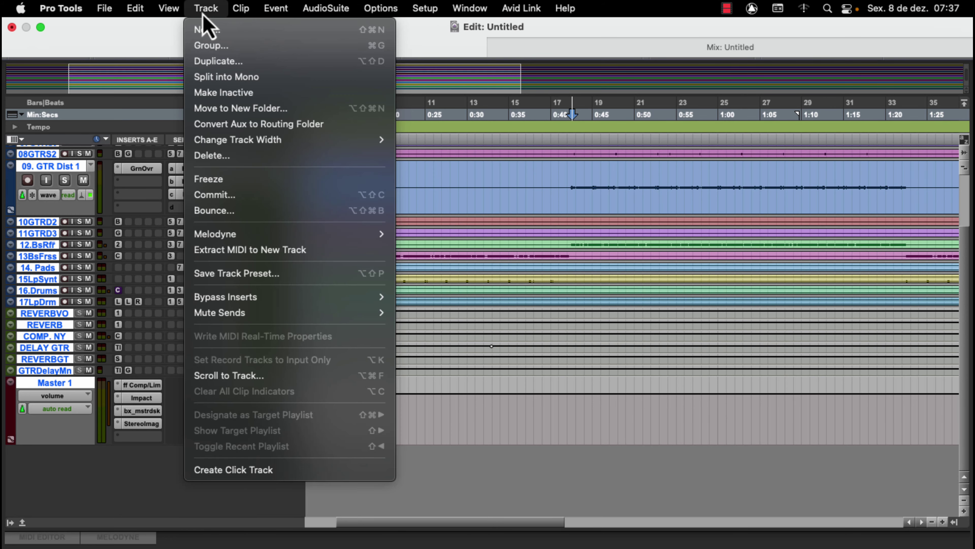
pyautogui.click(206, 30)
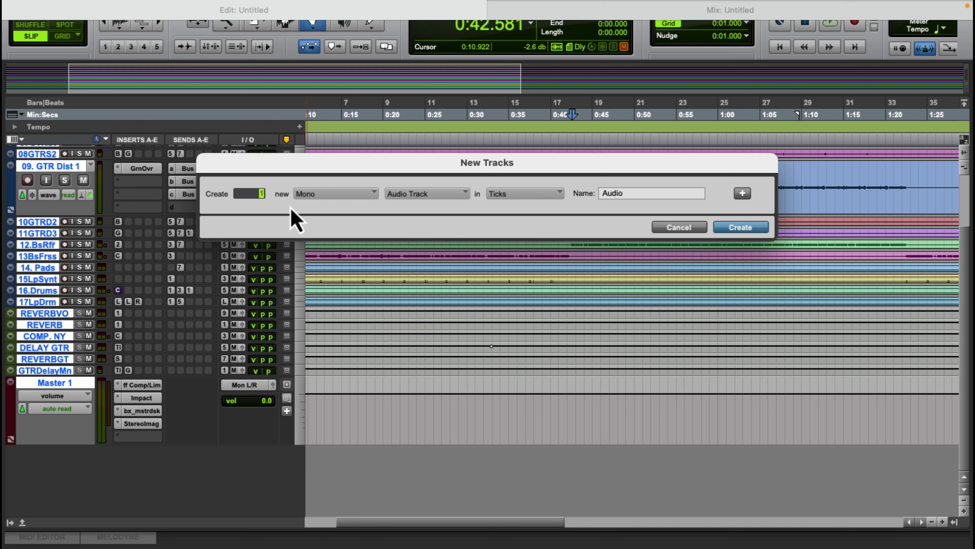
pyautogui.click(350, 197)
pyautogui.click(337, 217)
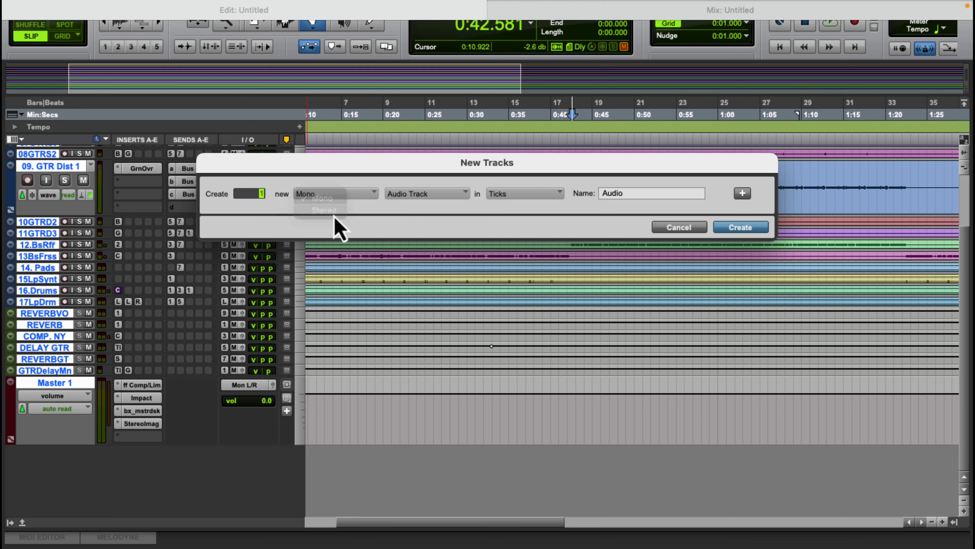
pyautogui.click(450, 207)
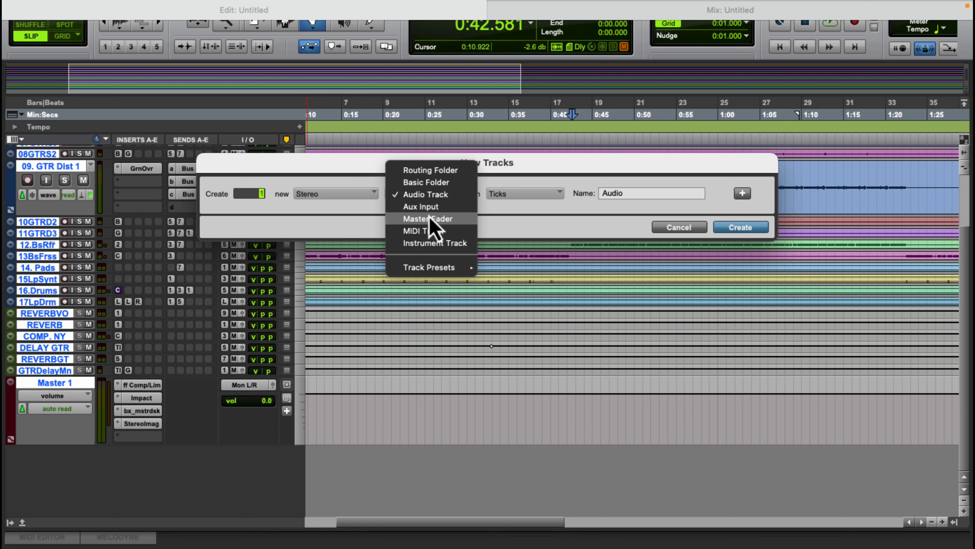
pyautogui.click(422, 208)
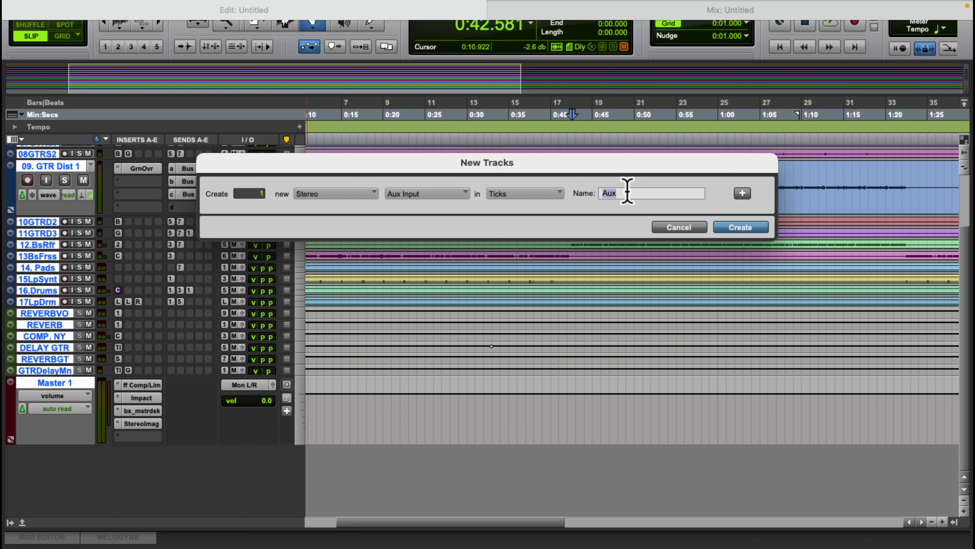
pyautogui.write('Gui')
pyautogui.click(745, 231)
# Set the input of the Gui aux track to Bus 19-20 (Stereo).
pyautogui.scroll(-1, 66, 427)
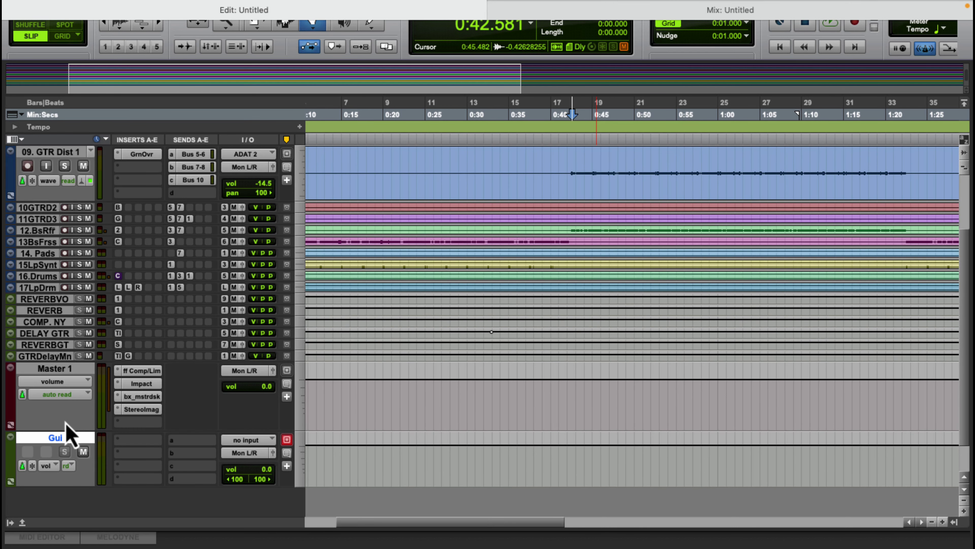
pyautogui.scroll(-3, 86, 448)
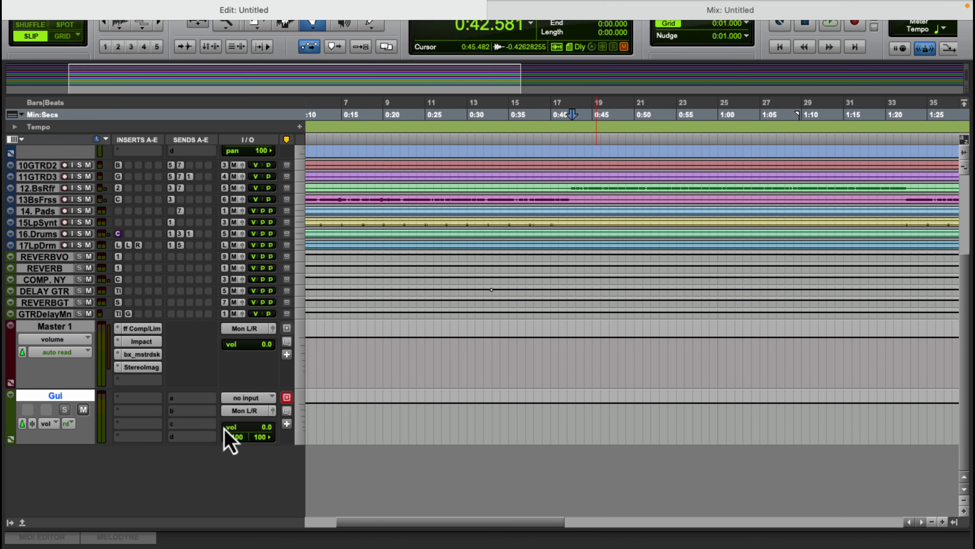
pyautogui.click(247, 401)
pyautogui.moveTo(254, 400)
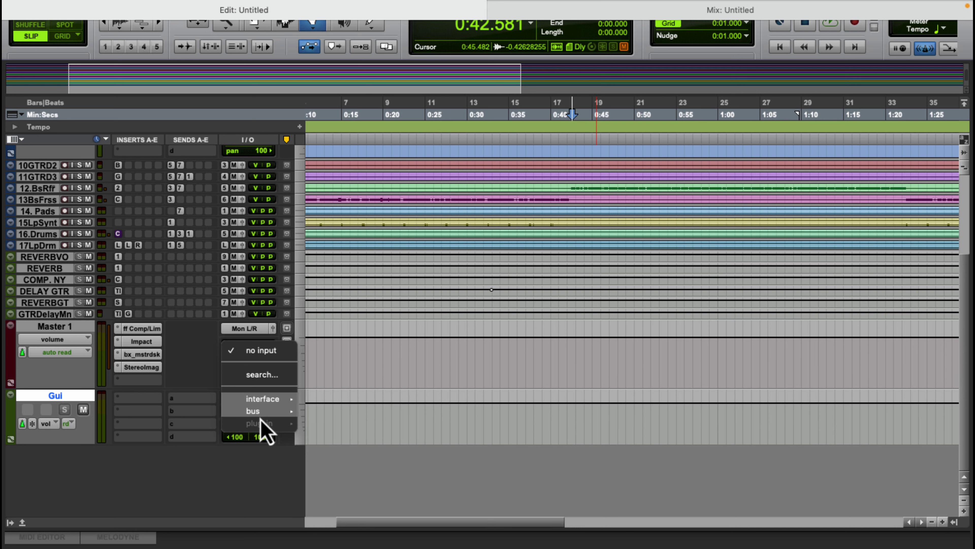
pyautogui.moveTo(262, 415)
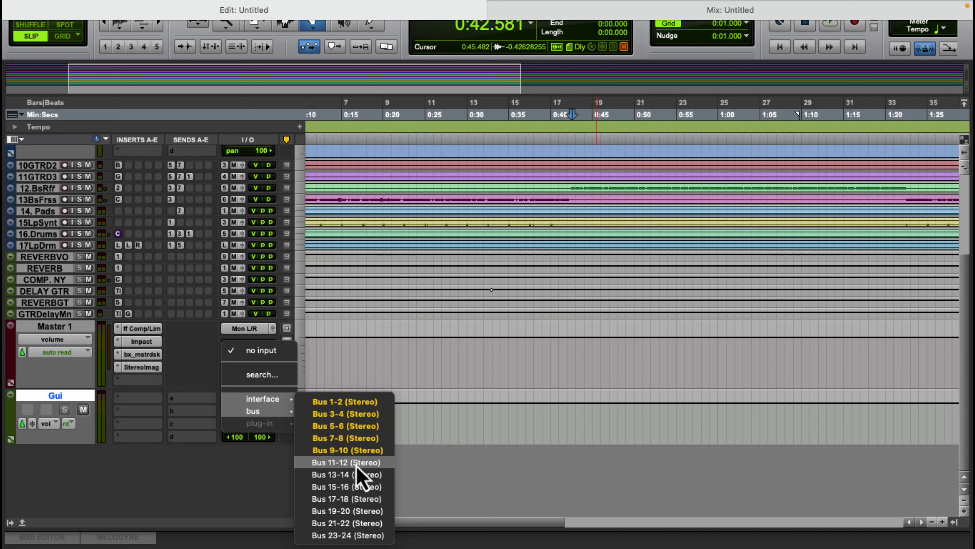
pyautogui.click(346, 514)
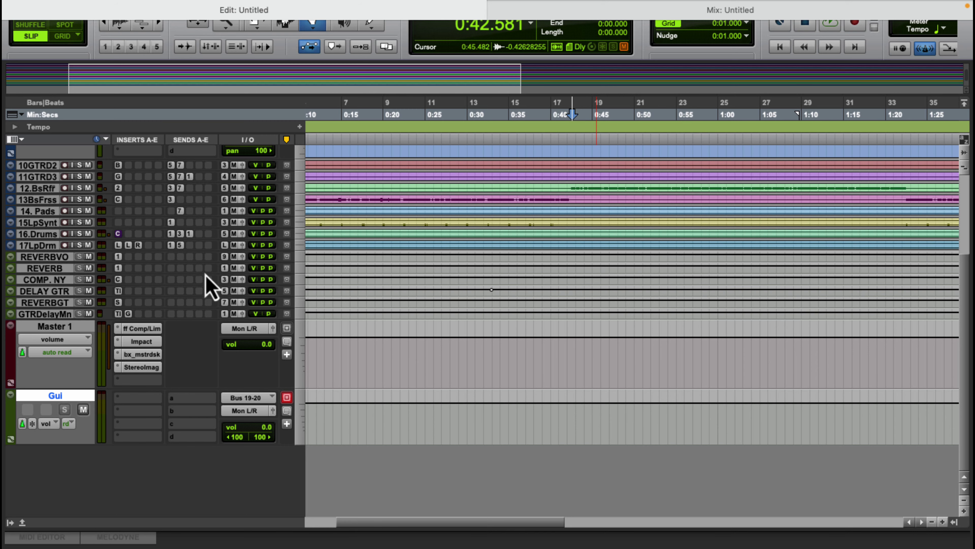
# Add a Bus 19-20 (Stereo) send in slot d of 09. GTR Dist 1, raise its level to about -33.5 dB and lower it near minimum.
pyautogui.scroll(5, 211, 283)
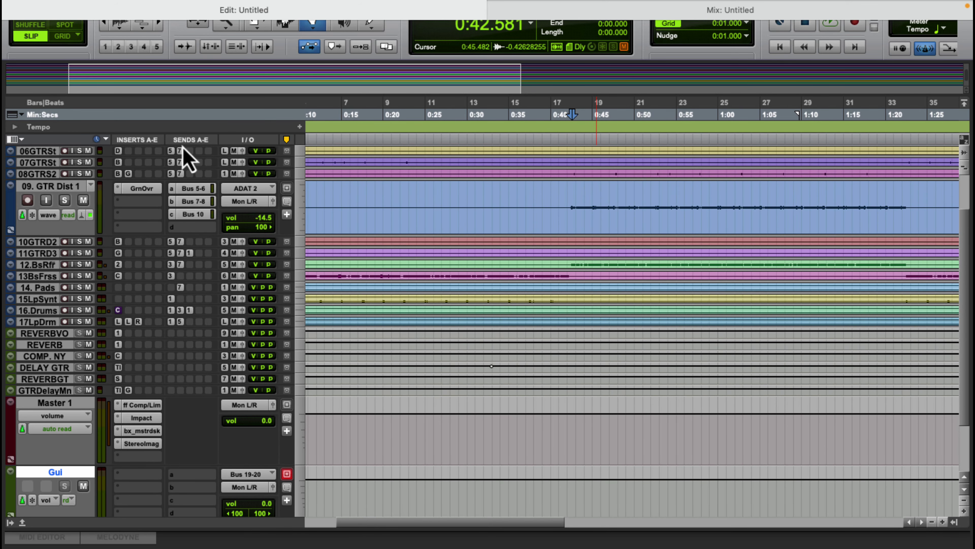
pyautogui.click(65, 188)
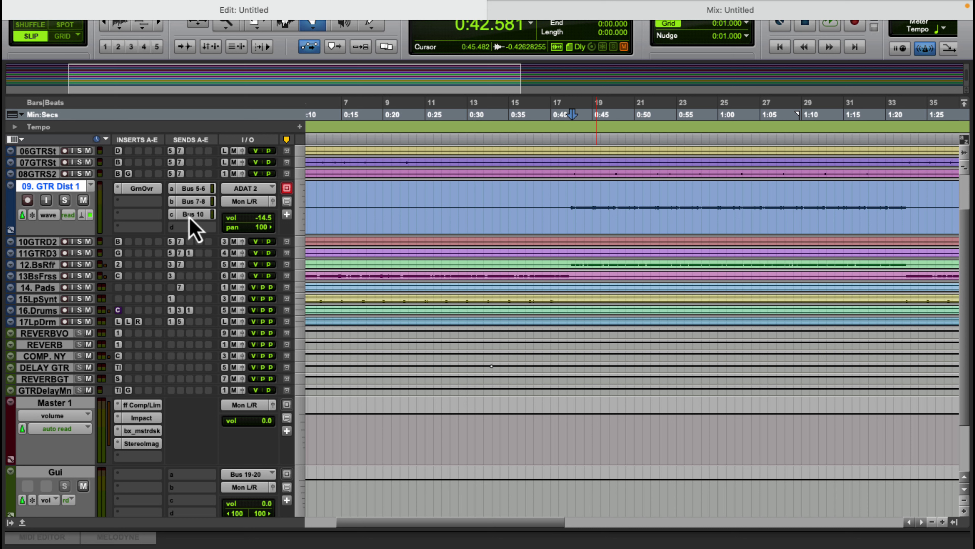
pyautogui.click(190, 230)
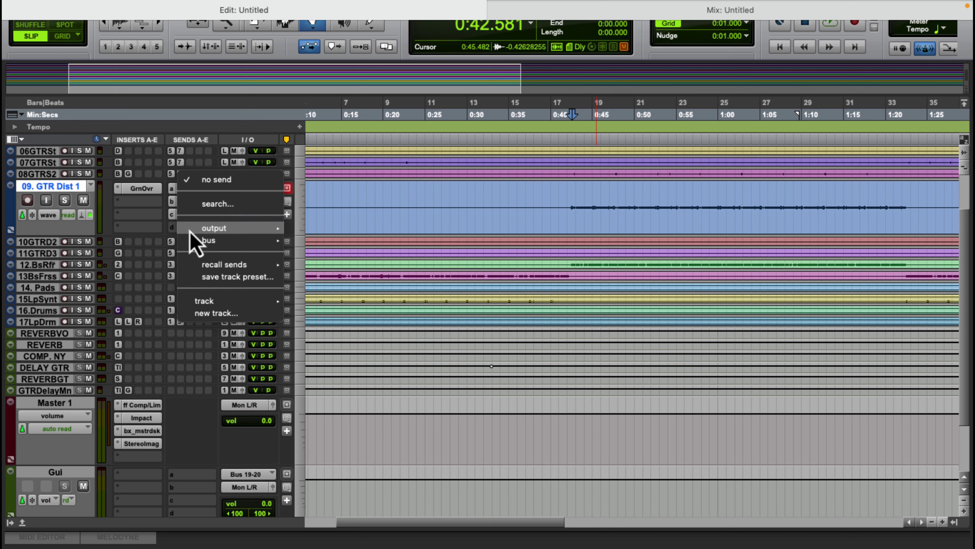
pyautogui.moveTo(247, 243)
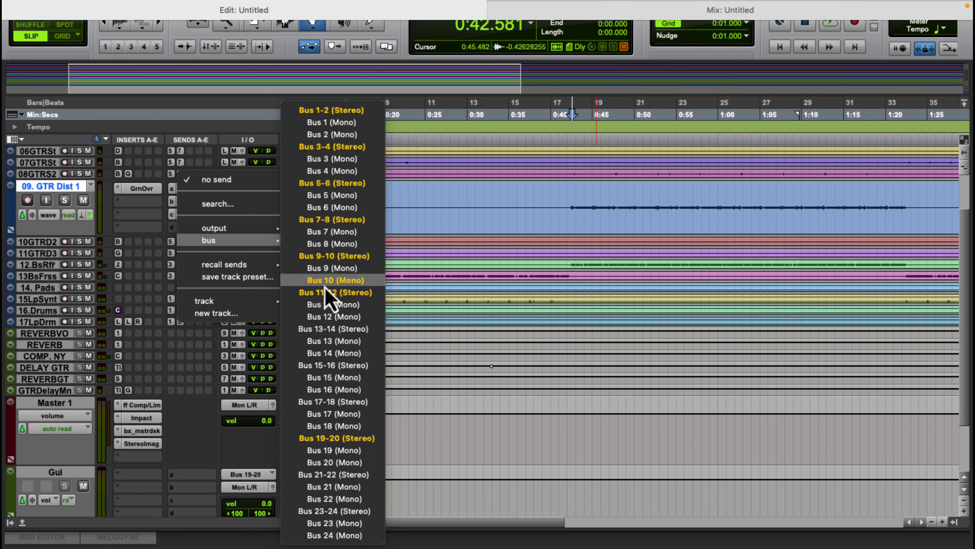
pyautogui.click(359, 440)
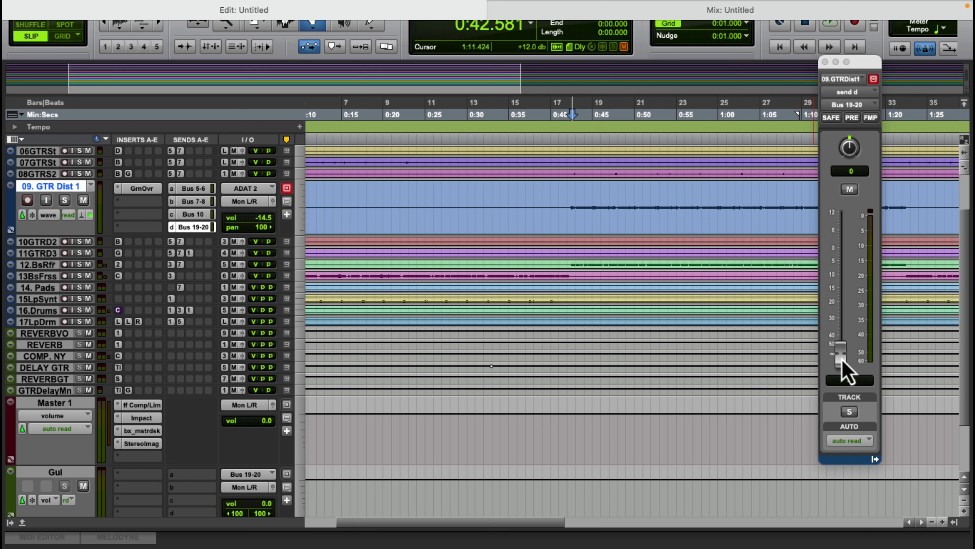
pyautogui.moveTo(841, 361); pyautogui.dragTo(847, 331)
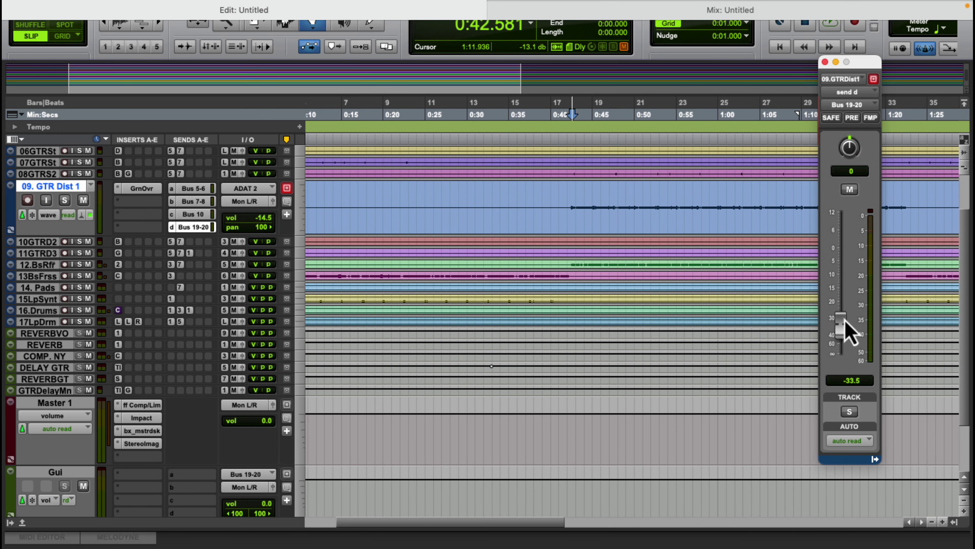
pyautogui.moveTo(845, 322); pyautogui.dragTo(843, 356)
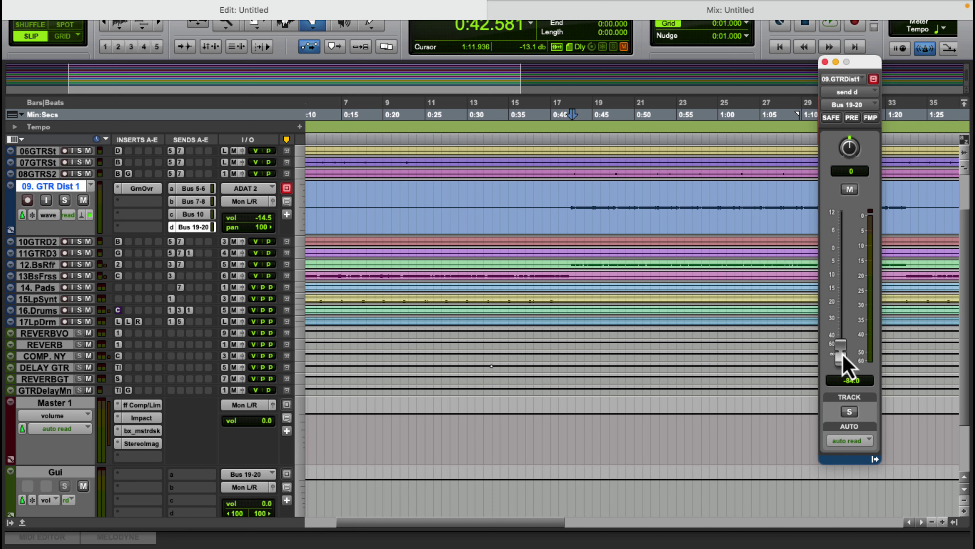